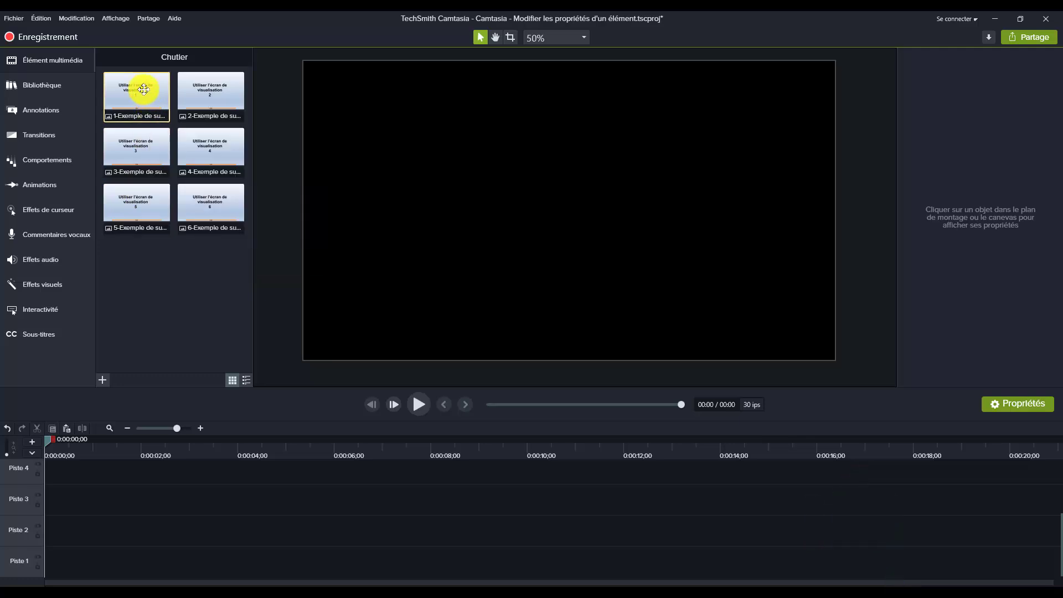
- Place the first example slide image at the start of Piste 1 and move the playhead to 0:00:01;16
{"action": "left_click_drag", "start_coordinate": [144, 90], "coordinate": [68, 582]}
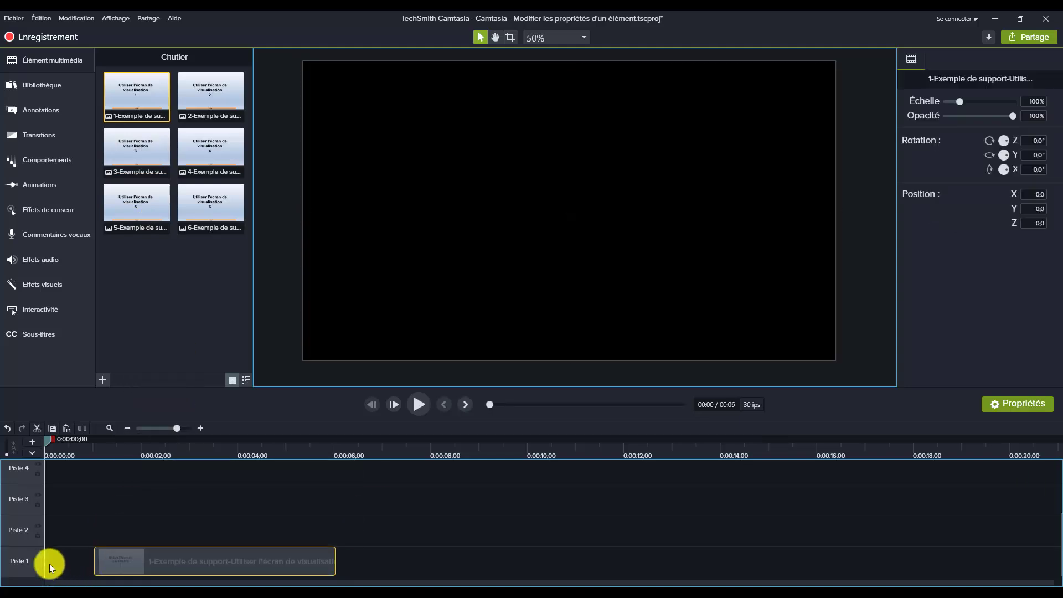
{"action": "left_click_drag", "start_coordinate": [119, 561], "coordinate": [71, 558]}
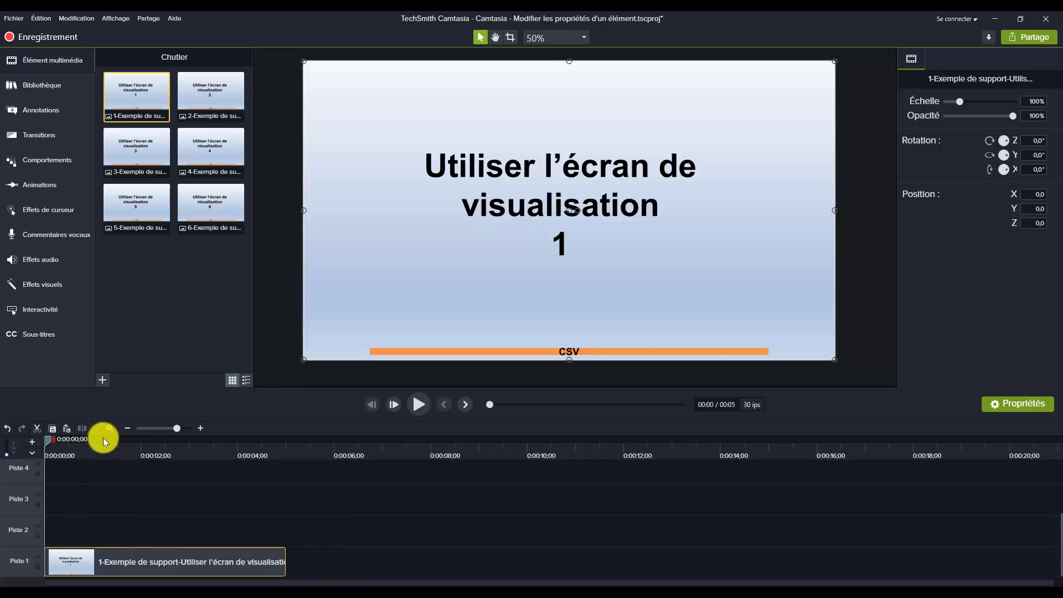
{"action": "left_click", "coordinate": [50, 442]}
{"action": "left_click_drag", "start_coordinate": [59, 443], "coordinate": [120, 447]}
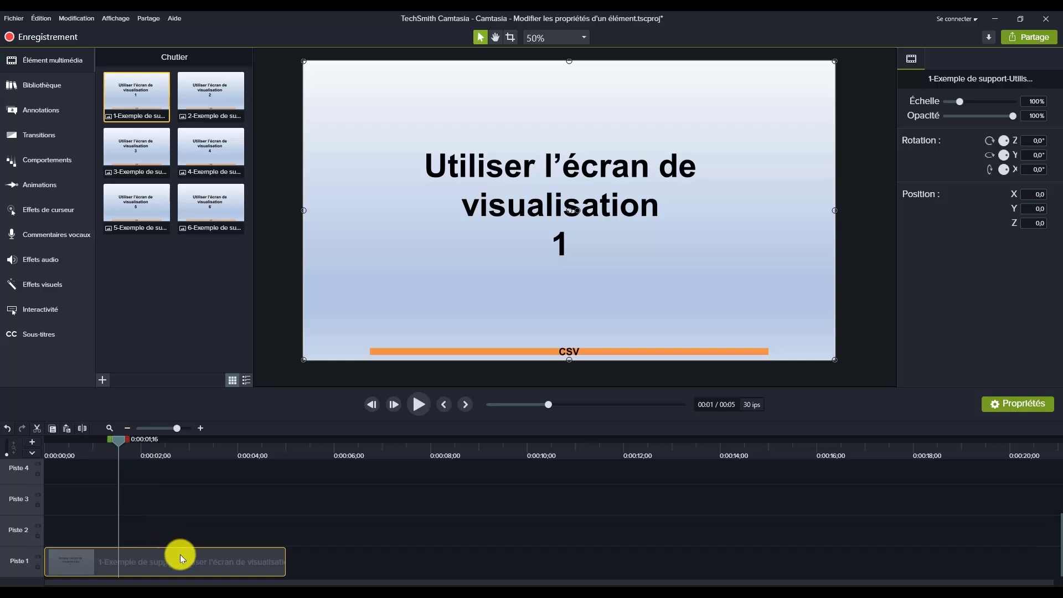
- Set the slide's scale to about 104.2% and its opacity to about 93%
{"action": "mouse_move", "coordinate": [181, 560]}
{"action": "mouse_move", "coordinate": [959, 102]}
{"action": "left_mouse_down"}
{"action": "mouse_move", "coordinate": [984, 102]}
{"action": "mouse_move", "coordinate": [947, 105]}
{"action": "mouse_move", "coordinate": [959, 107]}
{"action": "left_mouse_up"}
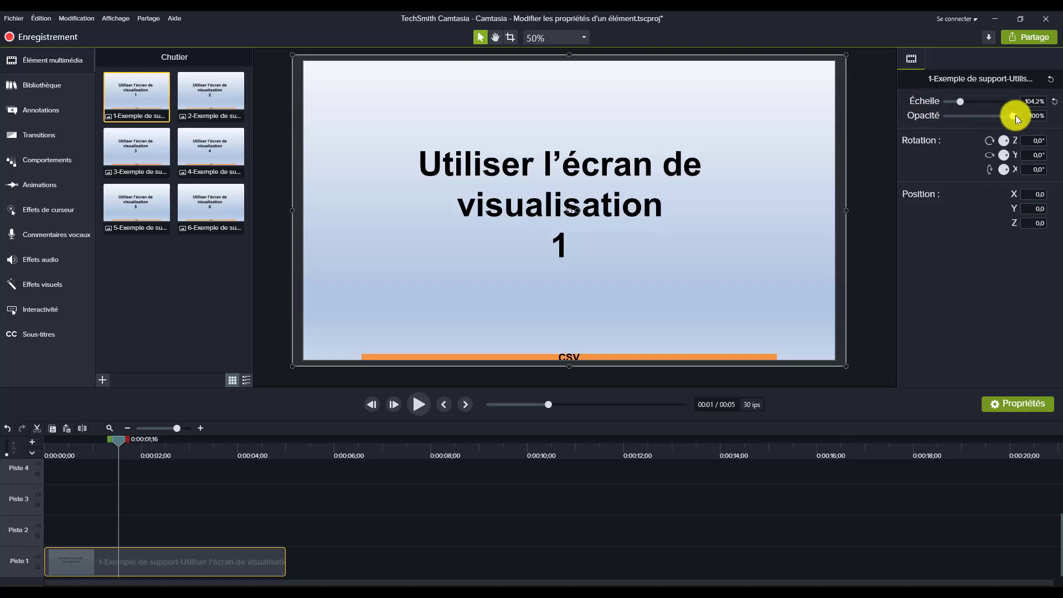
{"action": "mouse_move", "coordinate": [1013, 116]}
{"action": "left_mouse_down"}
{"action": "mouse_move", "coordinate": [946, 121]}
{"action": "mouse_move", "coordinate": [1007, 124]}
{"action": "left_mouse_up"}
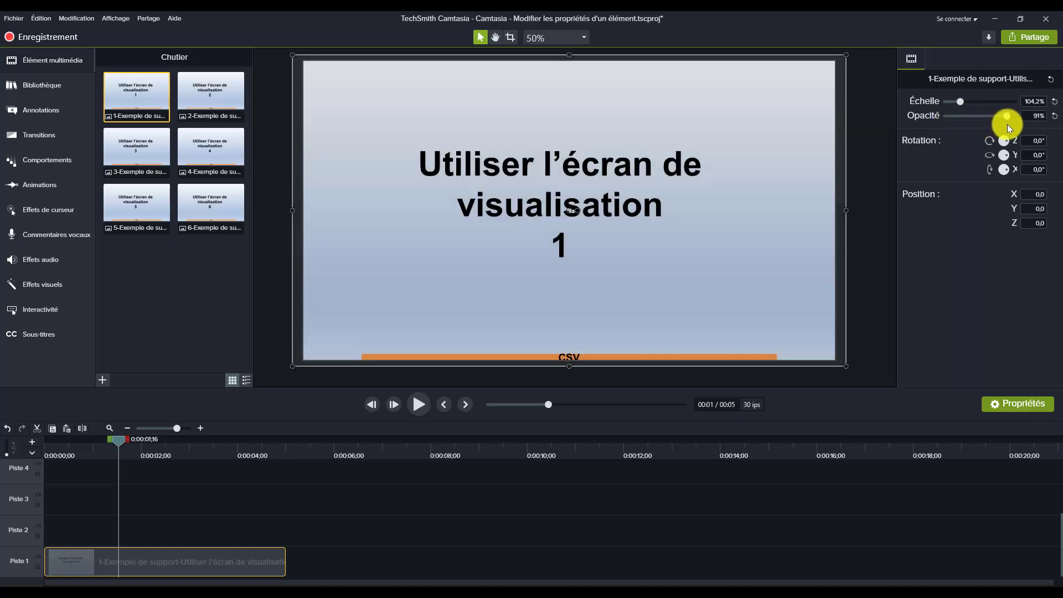
- Try Z rotations of 30° and 10° on the slide, undoing each one
{"action": "left_click", "coordinate": [1034, 144]}
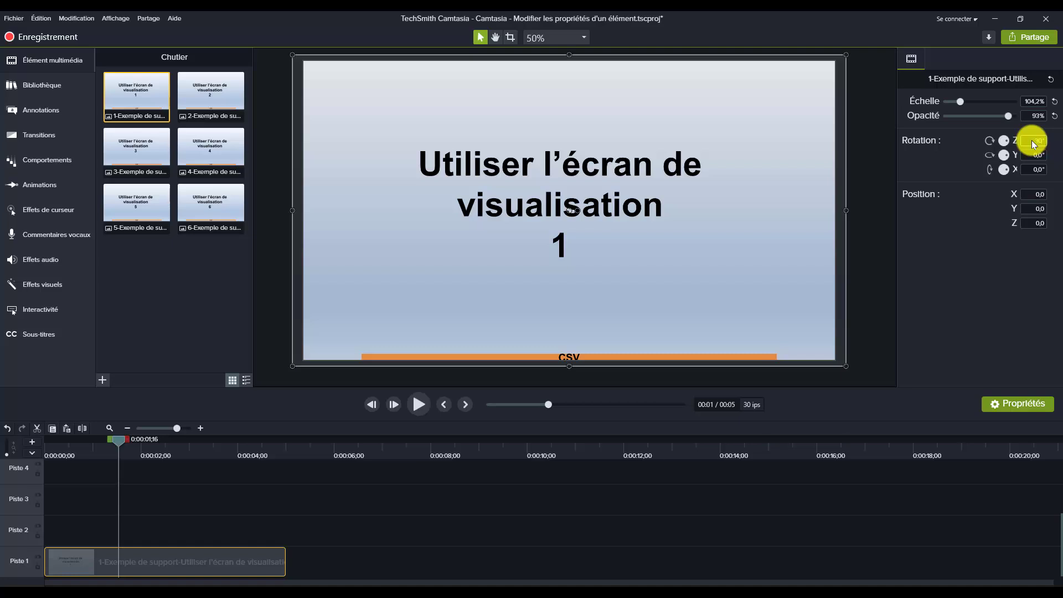
{"action": "key", "text": "Return"}
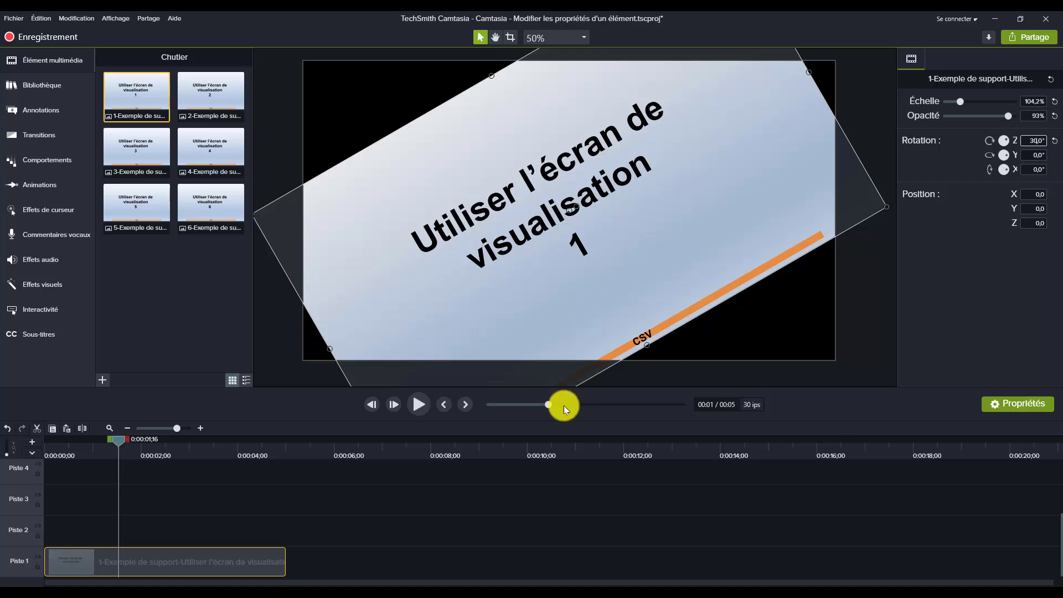
{"action": "left_click", "coordinate": [8, 430]}
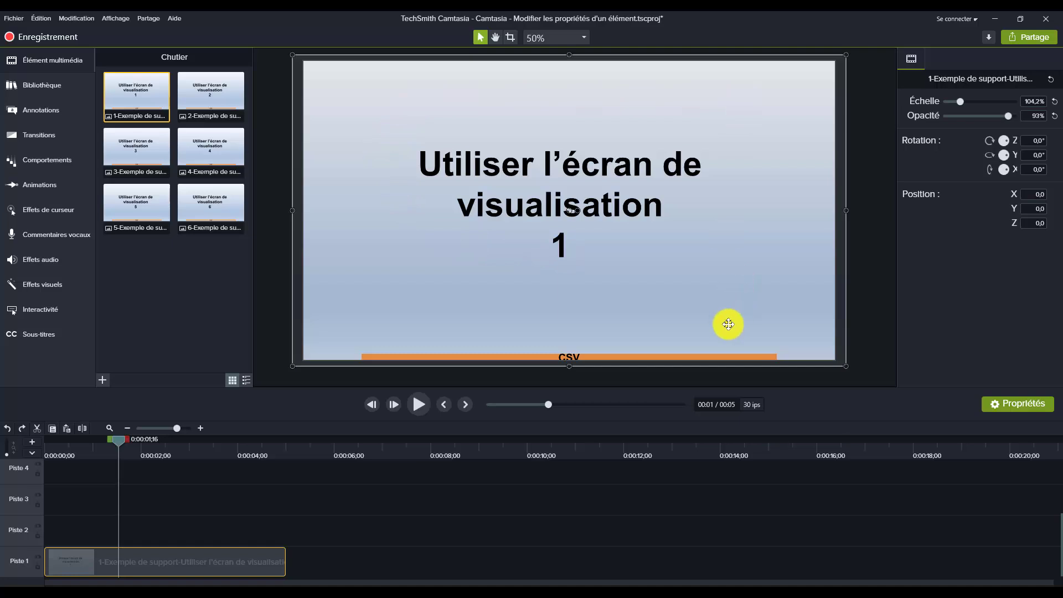
{"action": "left_click", "coordinate": [1040, 141]}
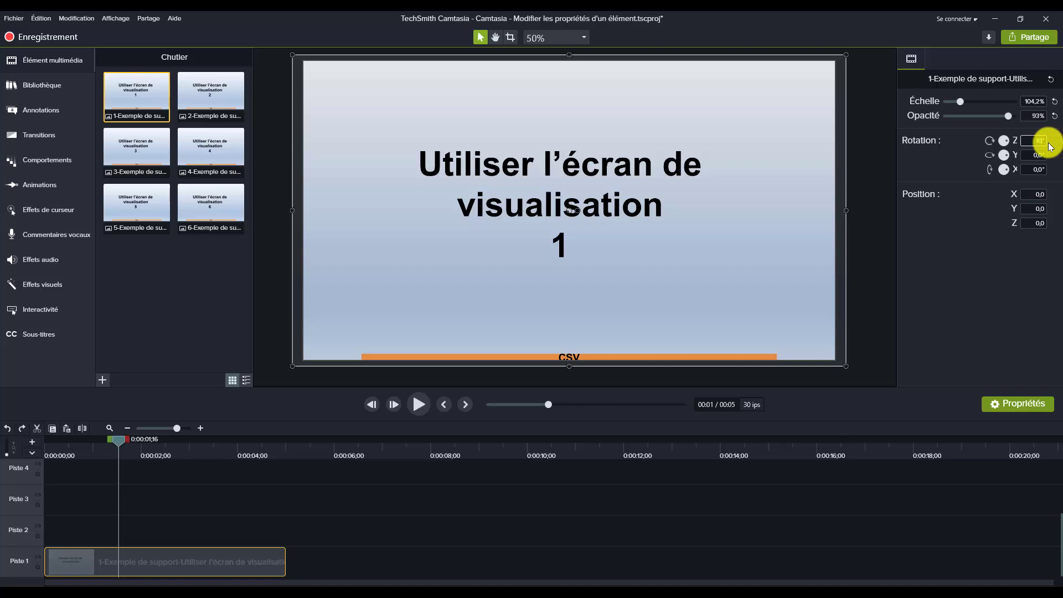
{"action": "key", "text": "Return"}
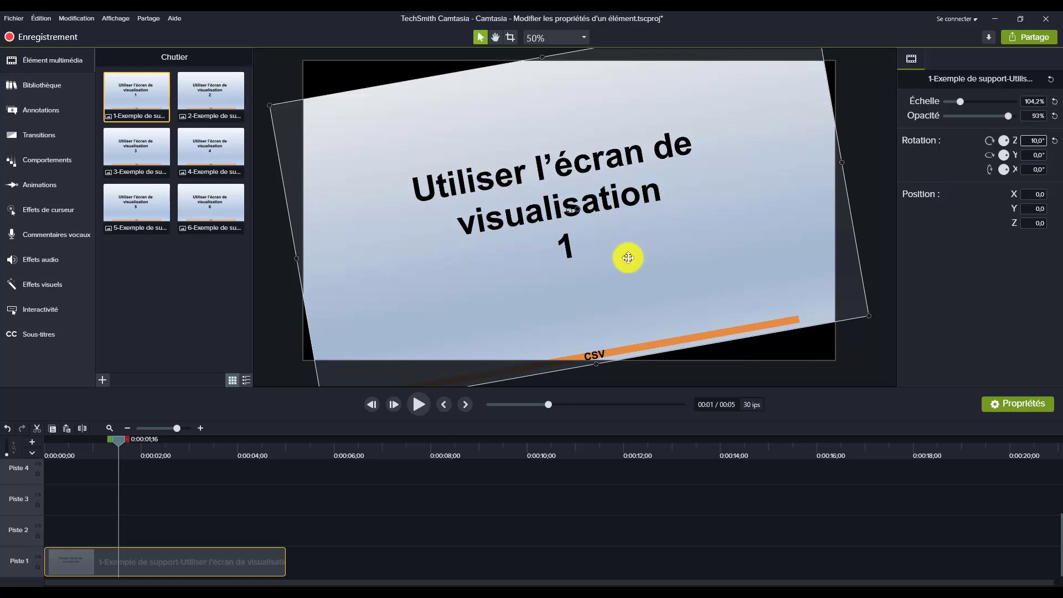
{"action": "left_click", "coordinate": [8, 428]}
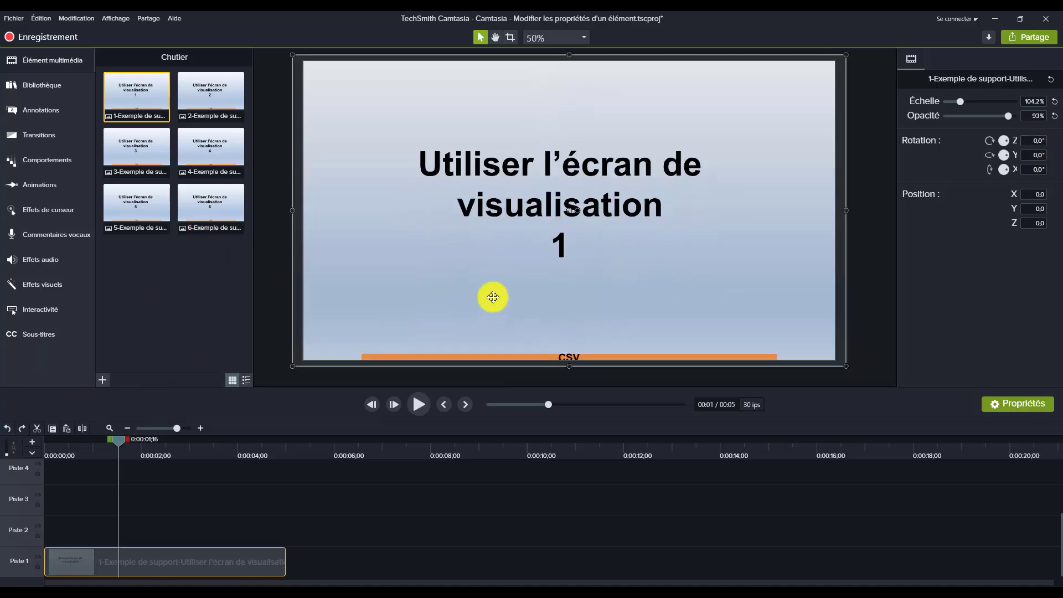
- Try an X position of 30 for the slide, and settle on an X position of 50
{"action": "left_click", "coordinate": [1031, 196]}
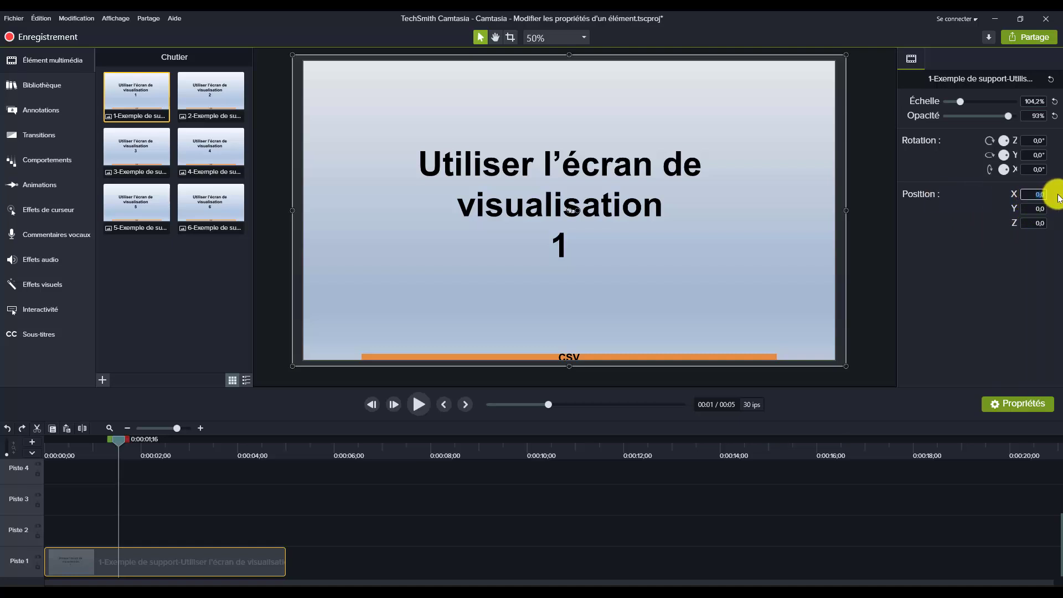
{"action": "type", "text": "30"}
{"action": "key", "text": "Return"}
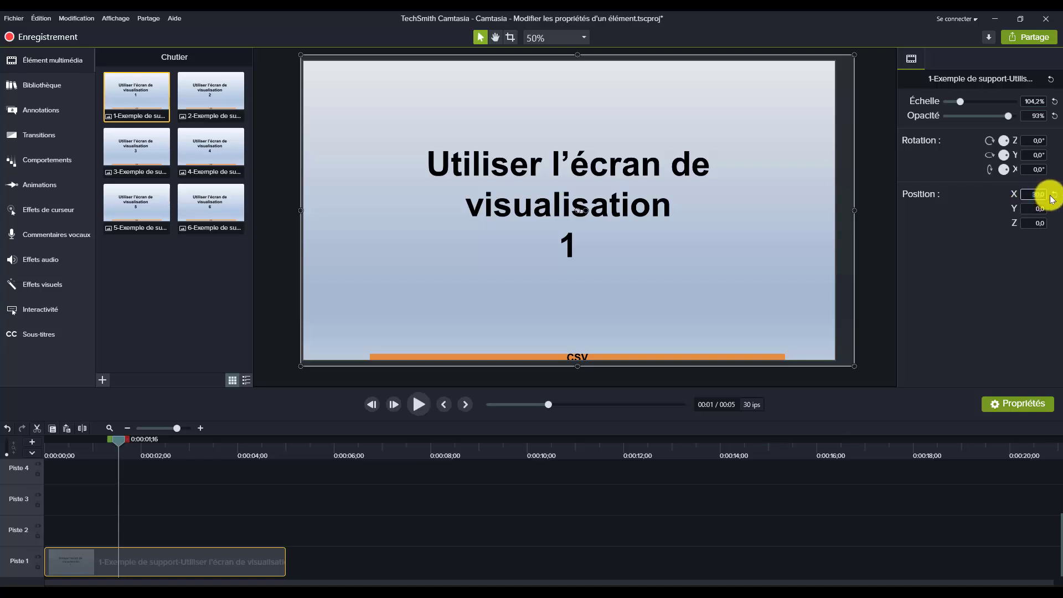
{"action": "type", "text": "50"}
{"action": "key", "text": "Return"}
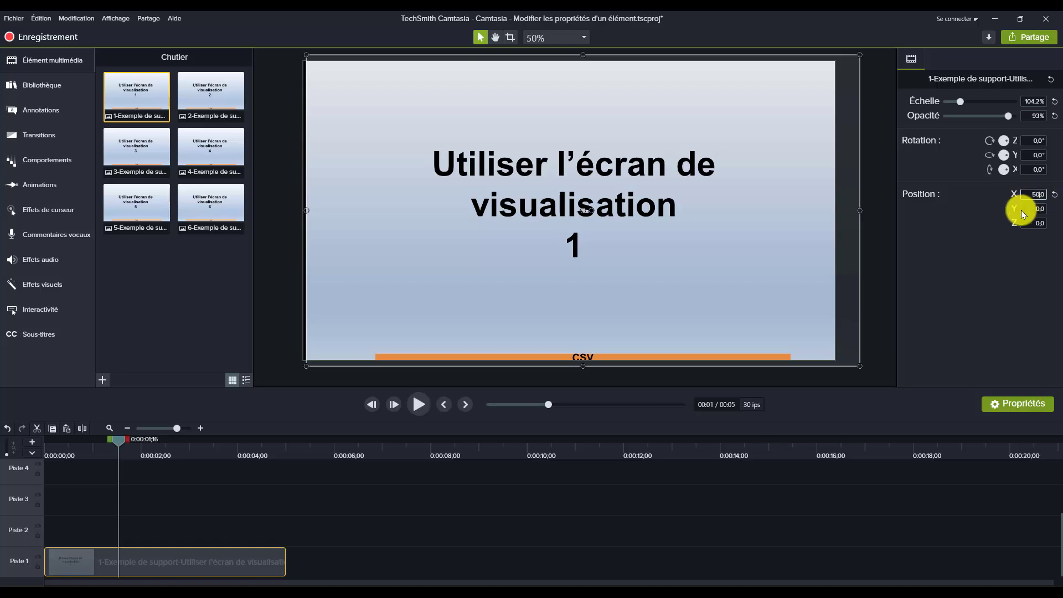
- Set the slide's Y position to 80 and its Z position to 90
{"action": "left_click", "coordinate": [1033, 209]}
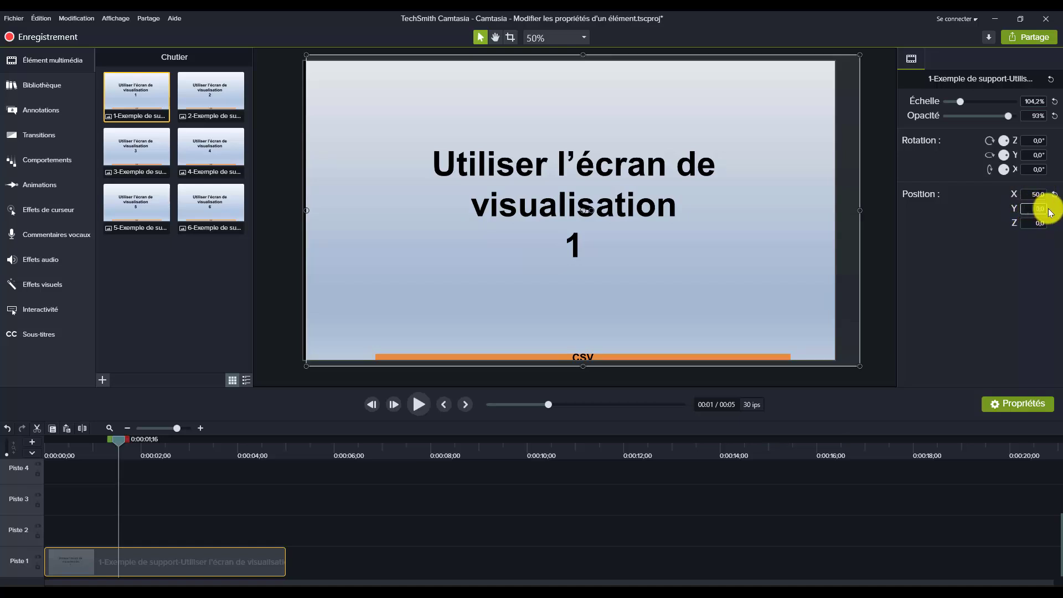
{"action": "type", "text": "80"}
{"action": "key", "text": "Return"}
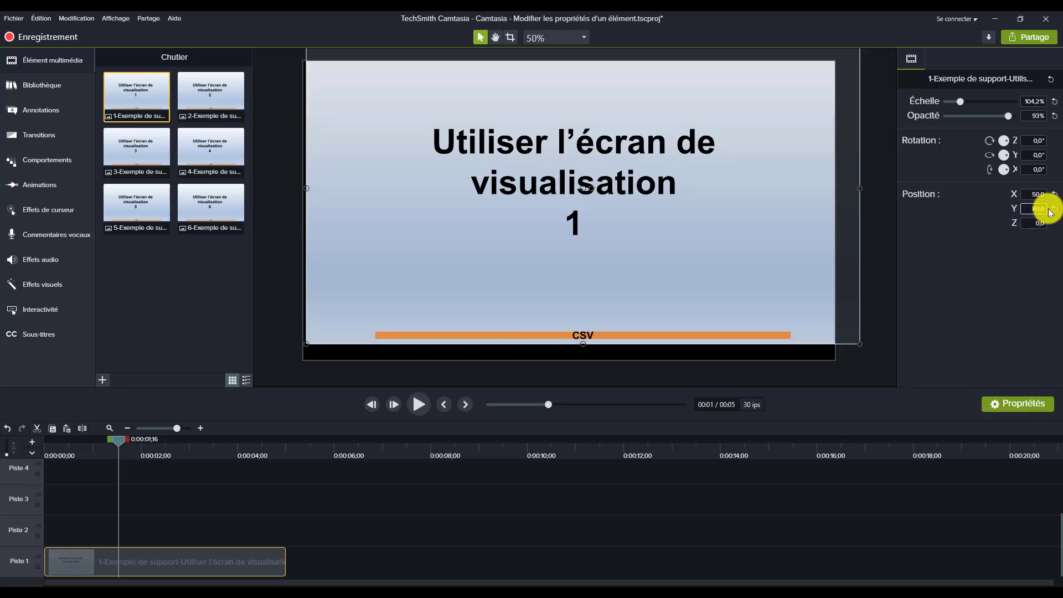
{"action": "left_click", "coordinate": [1032, 223]}
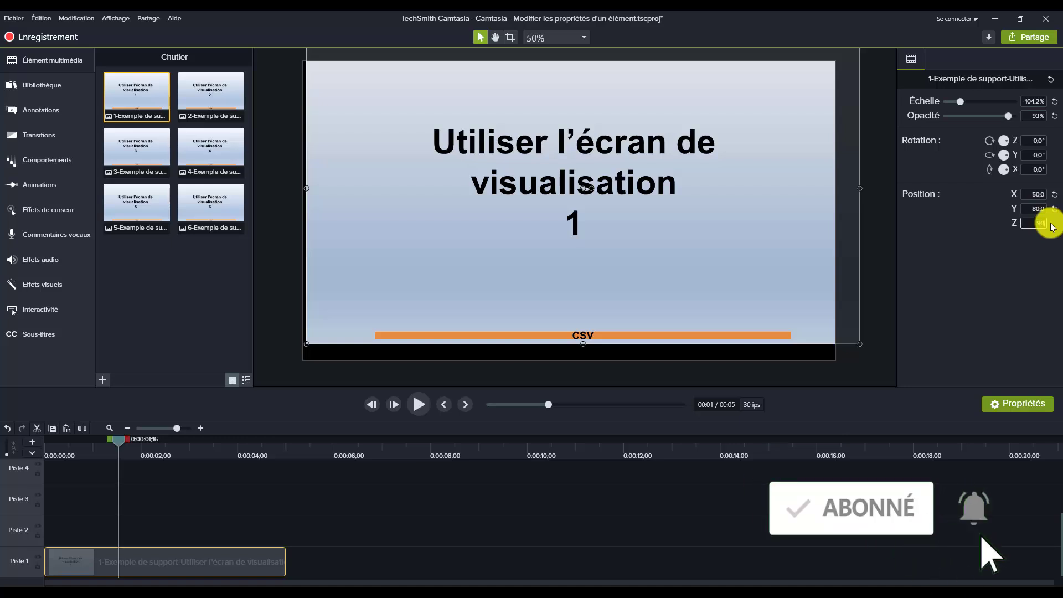
{"action": "key", "text": "Return"}
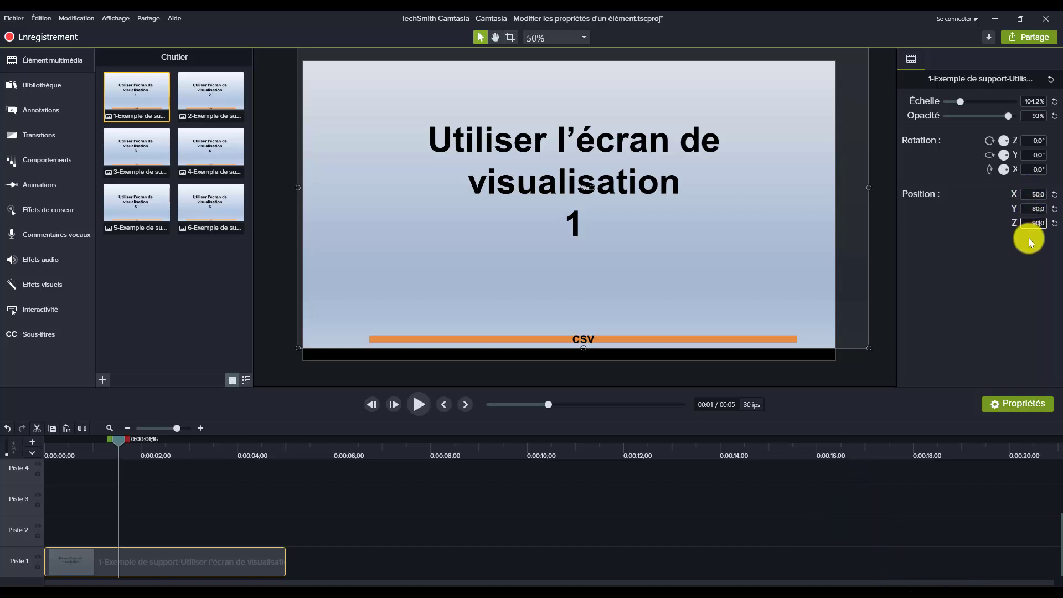
{"action": "left_click", "coordinate": [982, 228]}
- Shorten the slide clip to about 2 seconds and place the first sunshine-by-joakim music track from the library at the start of Piste 2
{"action": "left_click_drag", "start_coordinate": [285, 563], "coordinate": [145, 560]}
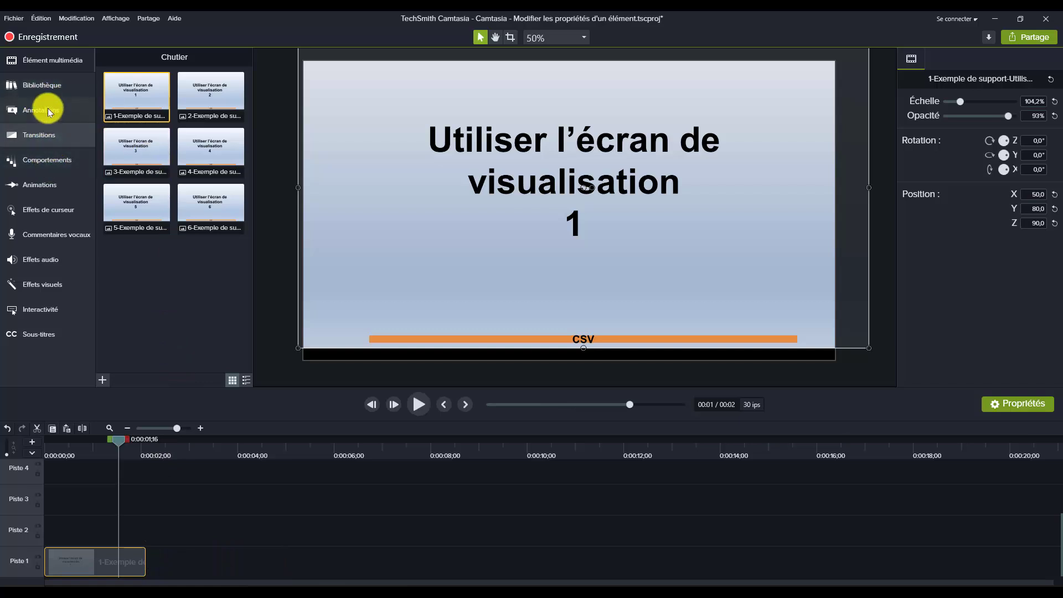
{"action": "left_click", "coordinate": [45, 85]}
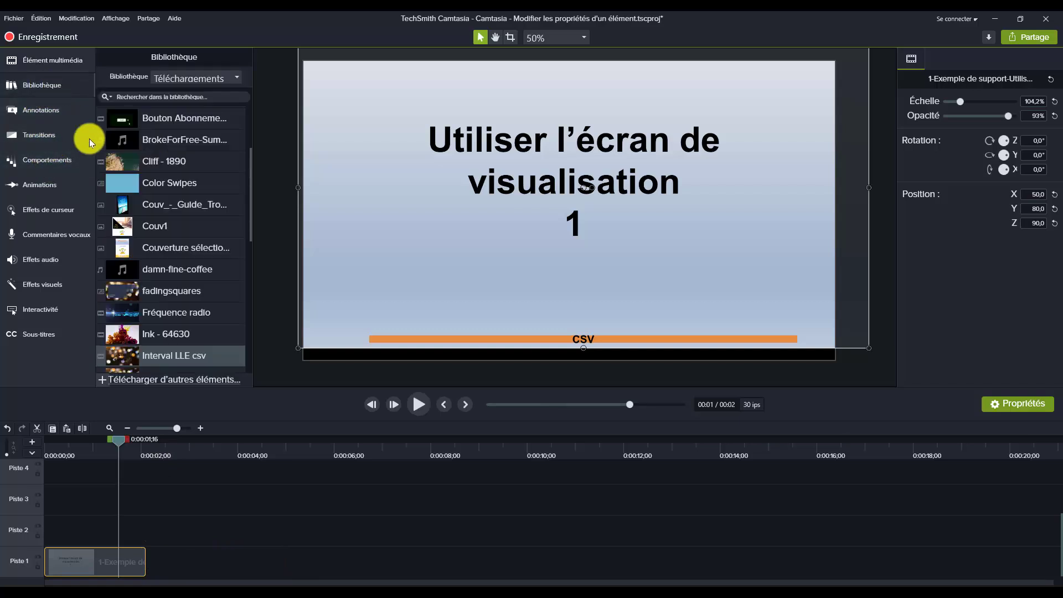
{"action": "scroll", "coordinate": [195, 271], "scroll_direction": "down", "scroll_amount": 6}
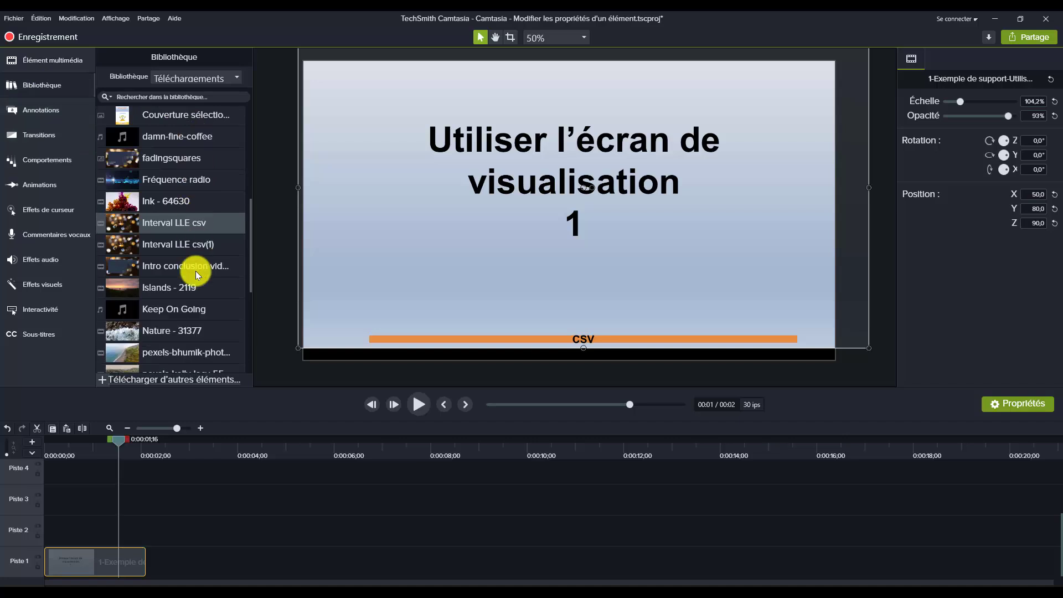
{"action": "scroll", "coordinate": [195, 270], "scroll_direction": "down", "scroll_amount": 6}
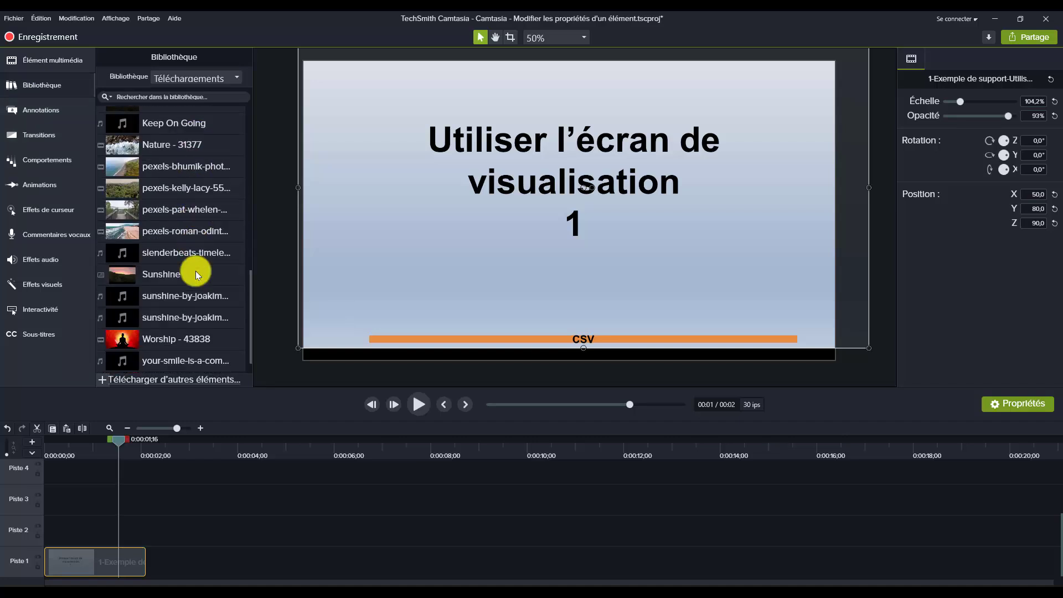
{"action": "left_click_drag", "start_coordinate": [176, 298], "coordinate": [31, 522]}
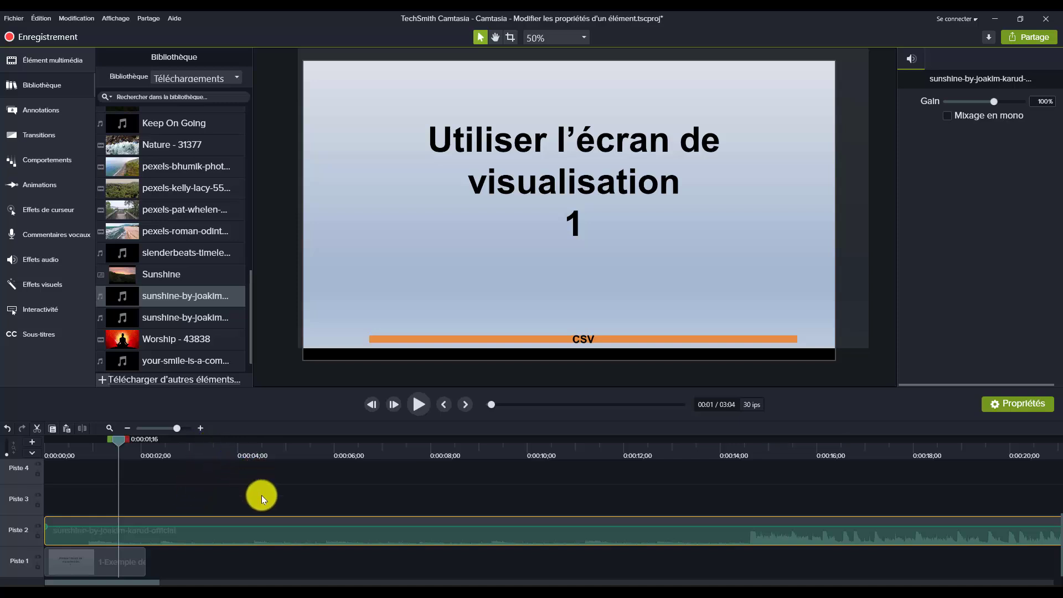
- Add the first example slide image again on Piste 1, directly after the existing slide clip
{"action": "mouse_move", "coordinate": [265, 529]}
{"action": "left_click_drag", "start_coordinate": [175, 427], "coordinate": [154, 429]}
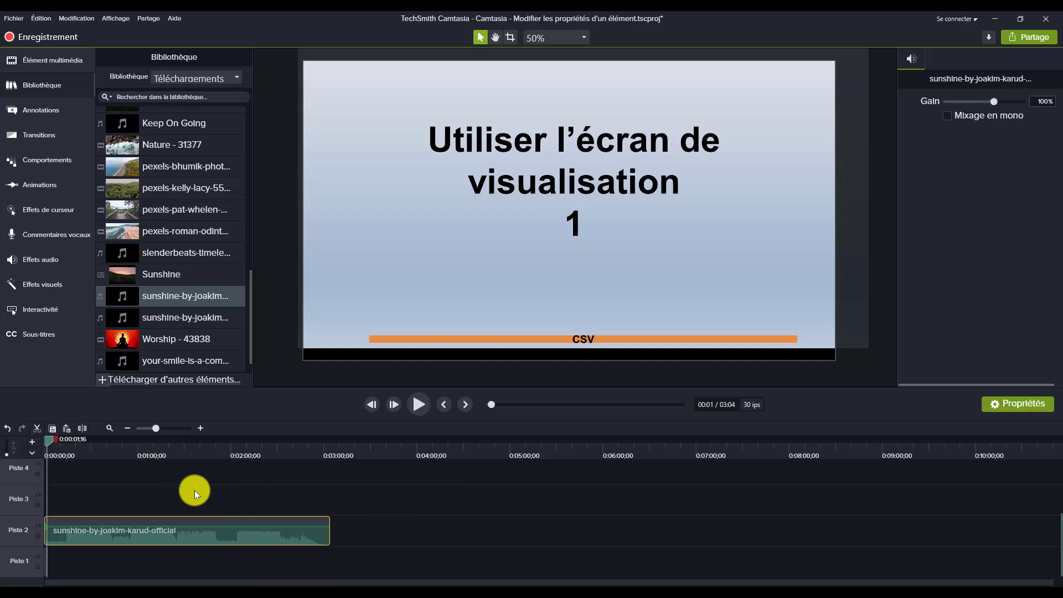
{"action": "left_click", "coordinate": [58, 55]}
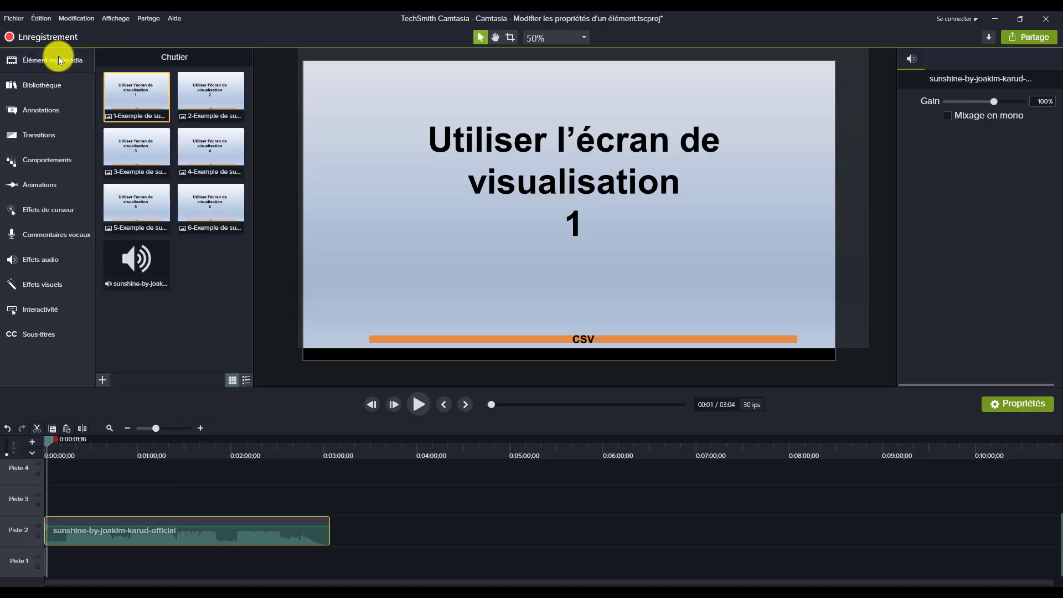
{"action": "left_click_drag", "start_coordinate": [142, 100], "coordinate": [46, 560]}
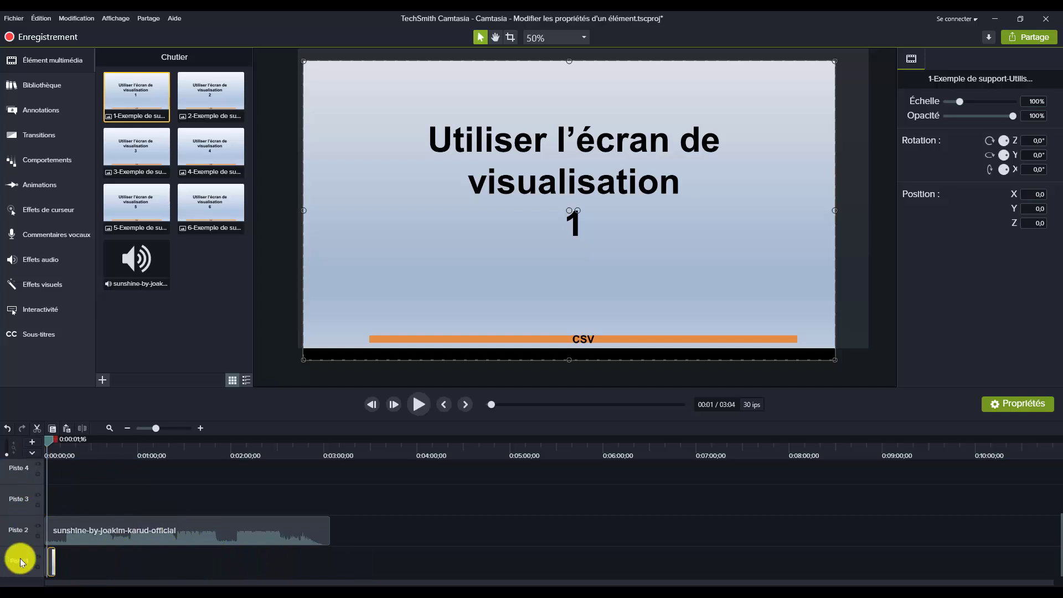
{"action": "left_click", "coordinate": [198, 426]}
{"action": "left_click", "coordinate": [198, 426]}
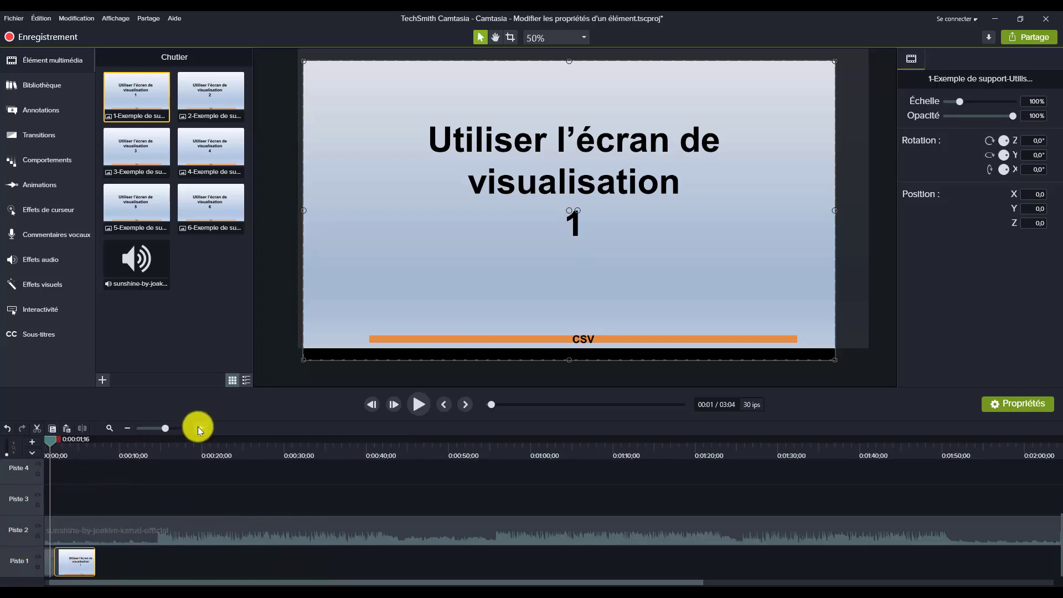
{"action": "left_click", "coordinate": [197, 426]}
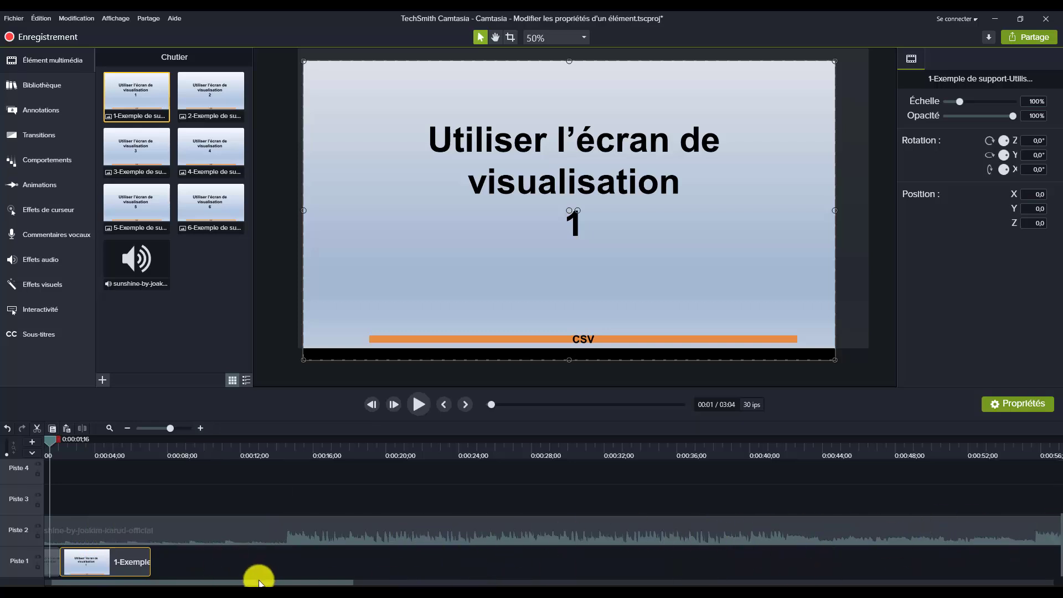
{"action": "left_click_drag", "start_coordinate": [262, 579], "coordinate": [120, 572]}
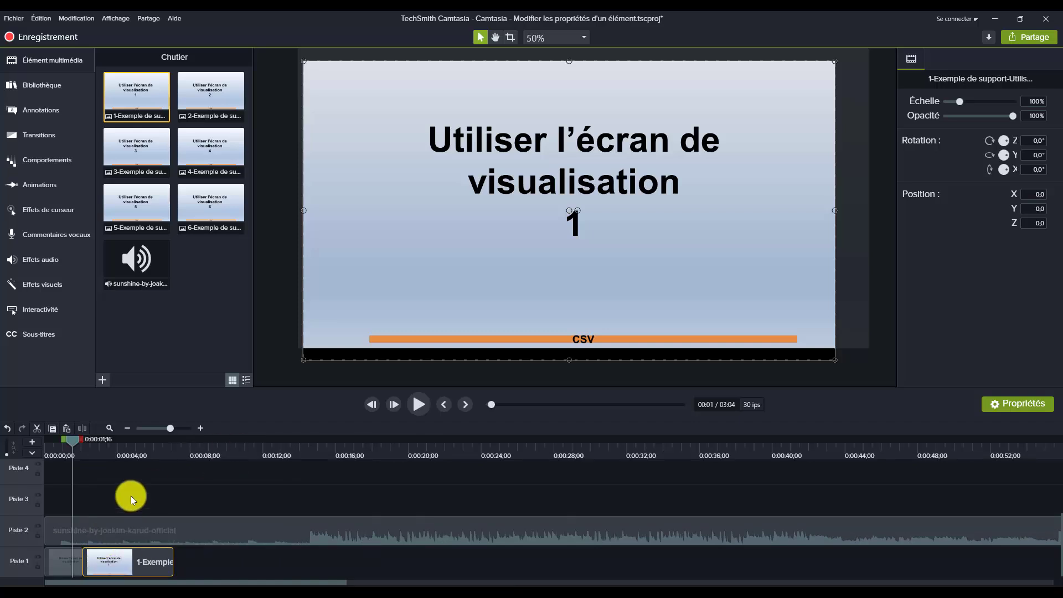
- Lower the gain of the music clip on Piste 2 to 0%, and raise it back up to 67%
{"action": "left_click", "coordinate": [152, 427]}
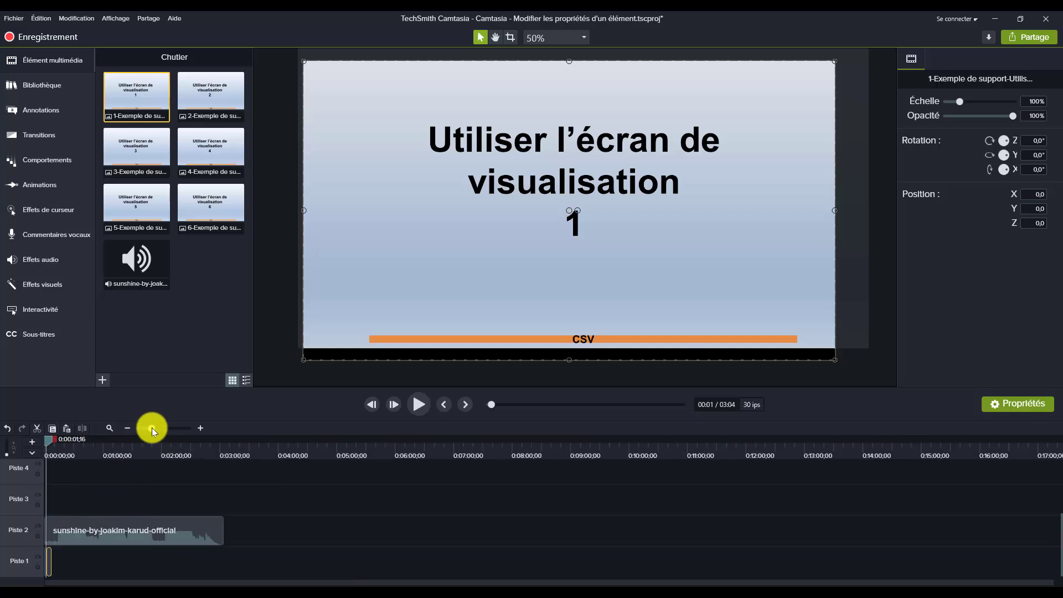
{"action": "left_click", "coordinate": [158, 427]}
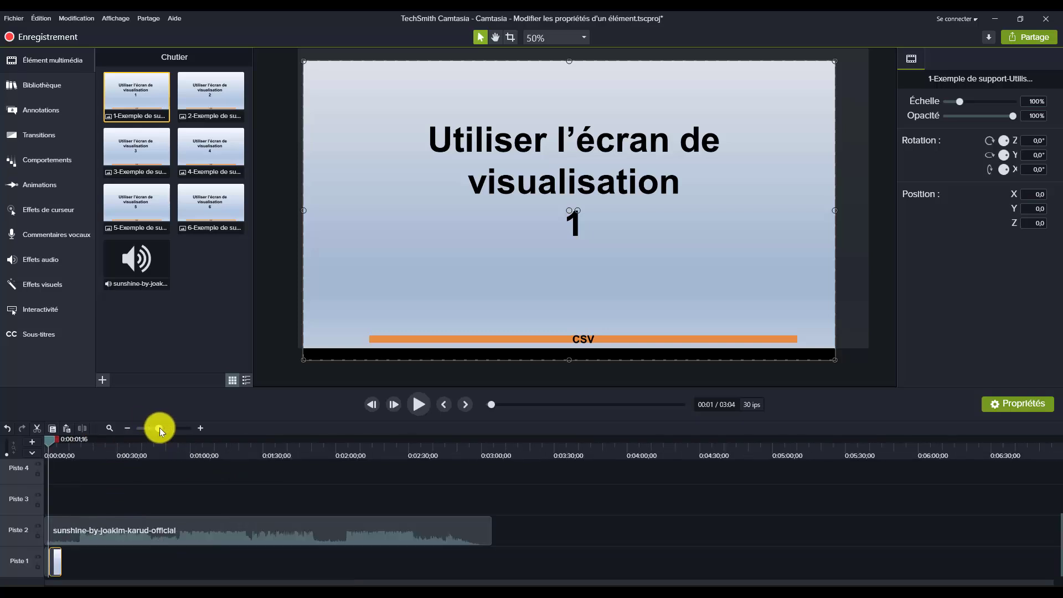
{"action": "left_click", "coordinate": [168, 429]}
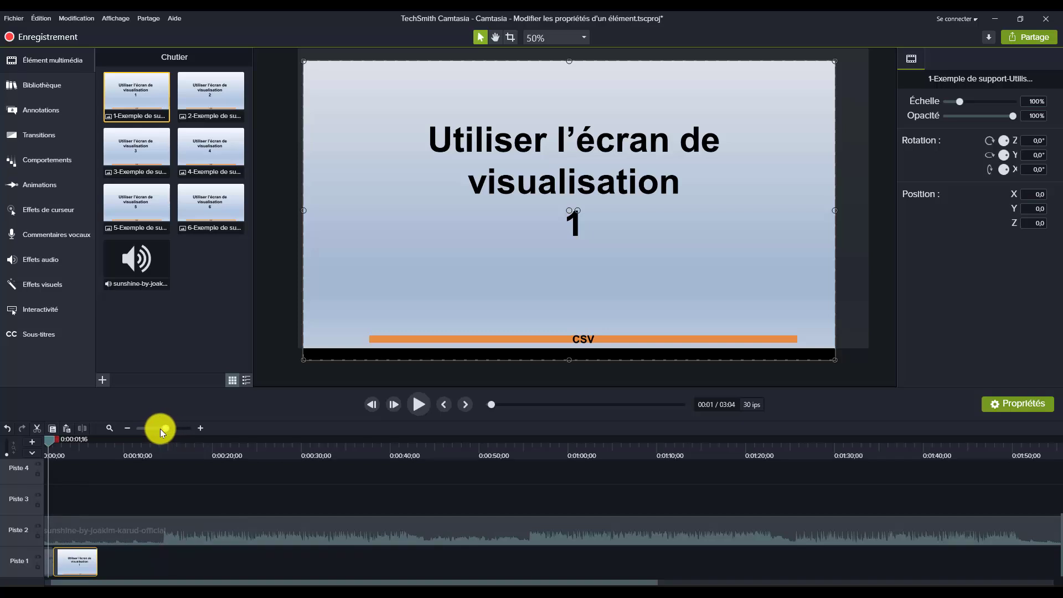
{"action": "left_click", "coordinate": [159, 428]}
{"action": "left_click", "coordinate": [151, 531]}
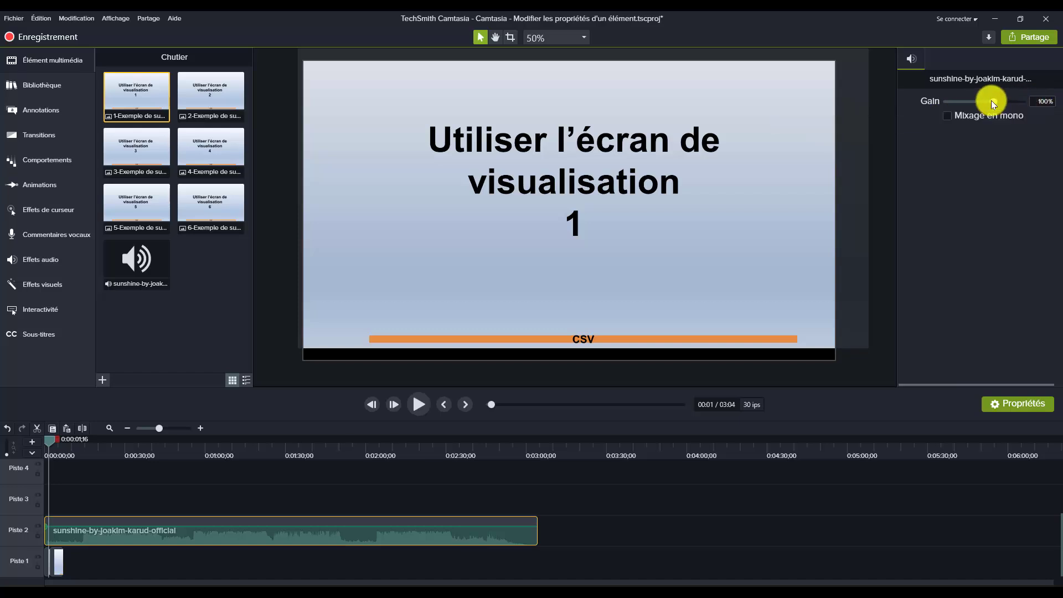
{"action": "left_click_drag", "start_coordinate": [994, 101], "coordinate": [936, 102]}
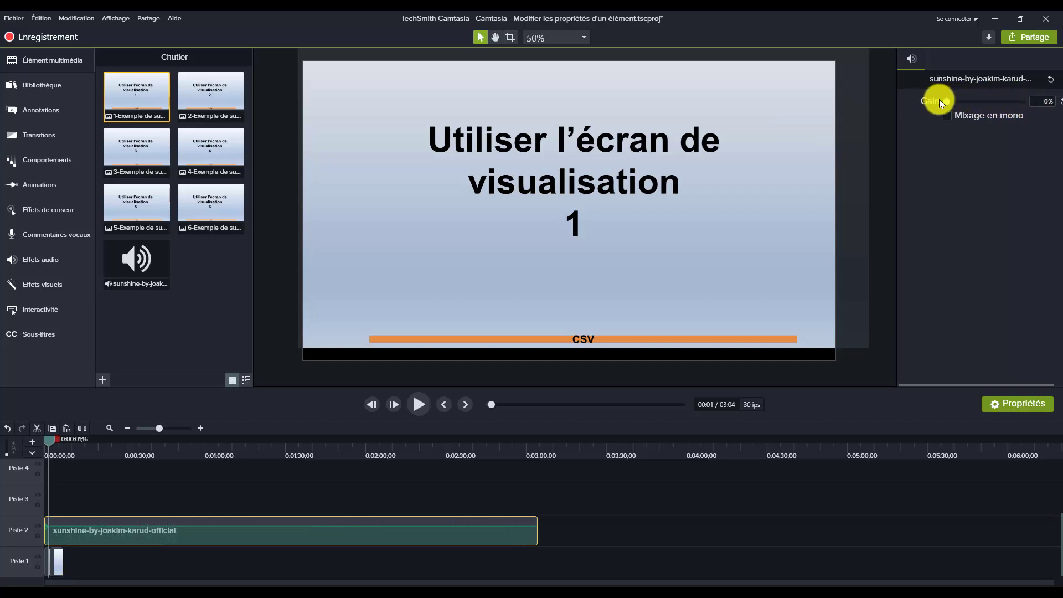
{"action": "left_click_drag", "start_coordinate": [955, 100], "coordinate": [985, 101]}
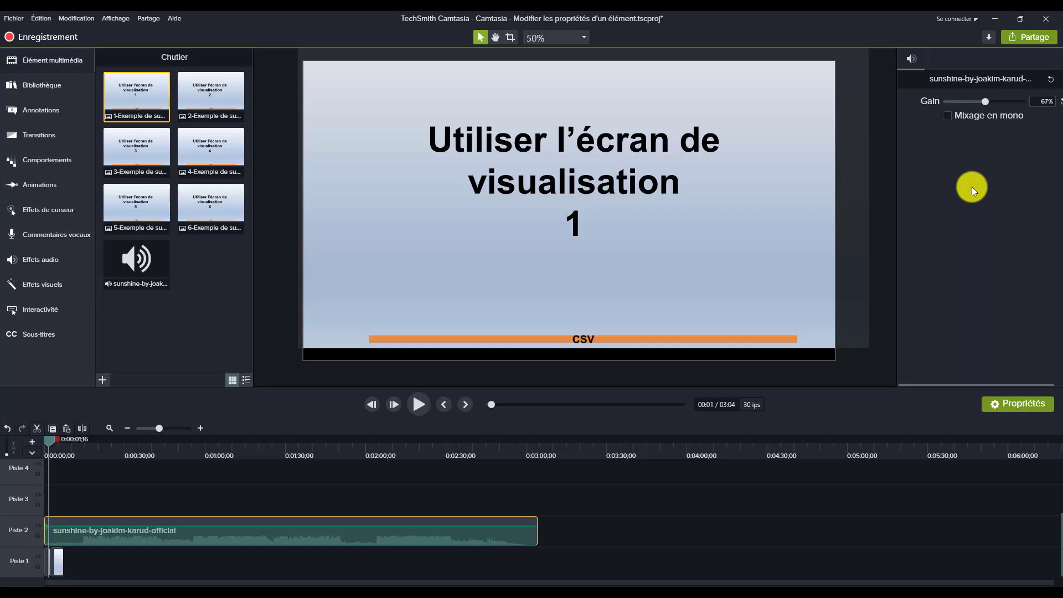
- Lower the gain of the music clip on Piste 2 to 5% and 2%, and raise it to 30%
{"action": "left_click", "coordinate": [958, 101]}
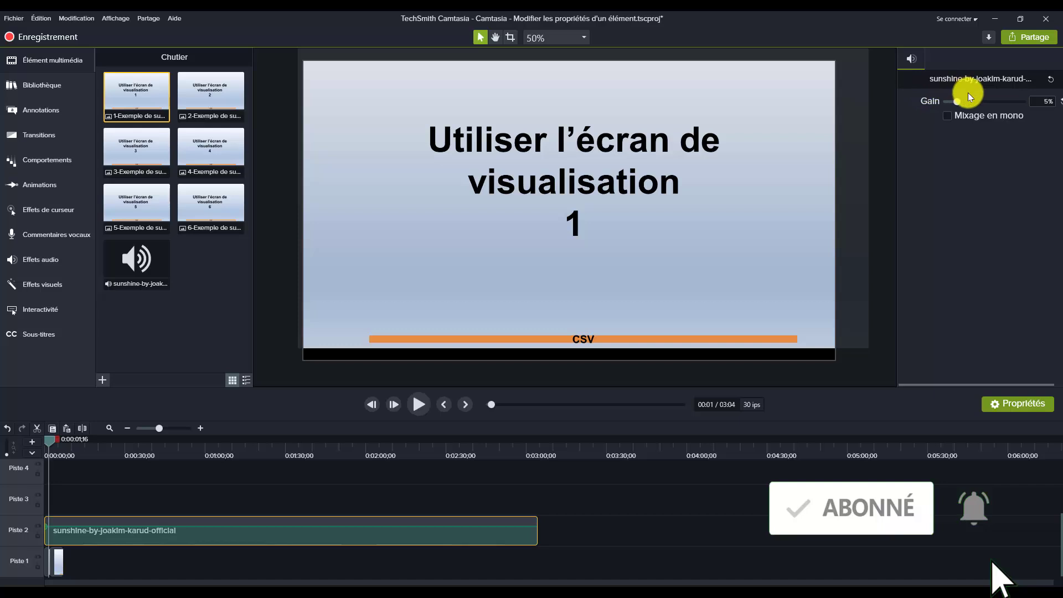
{"action": "left_click_drag", "start_coordinate": [959, 101], "coordinate": [955, 102]}
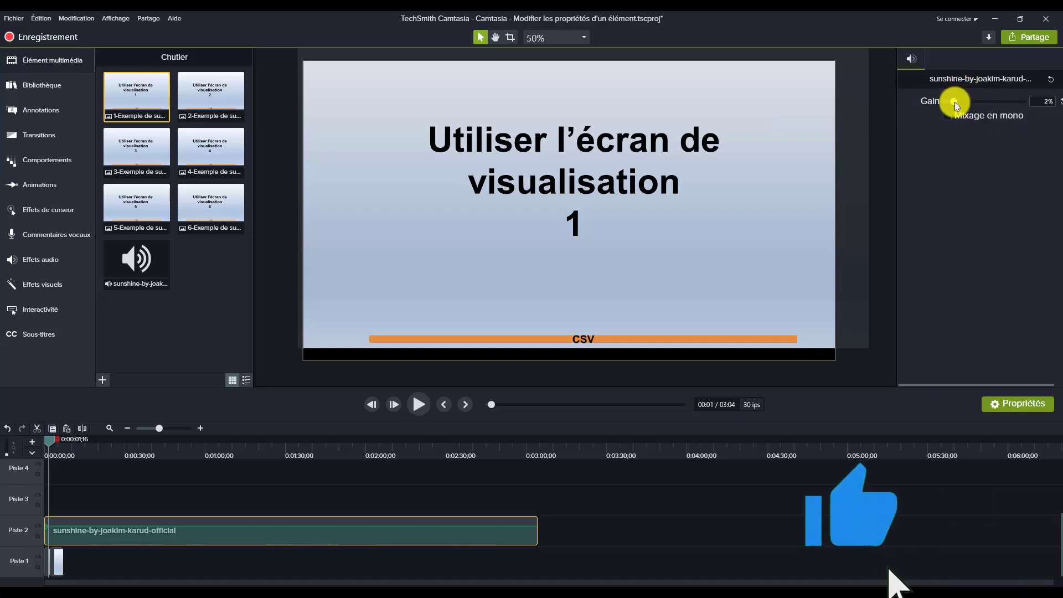
{"action": "mouse_move", "coordinate": [956, 102]}
{"action": "left_mouse_down"}
{"action": "mouse_move", "coordinate": [991, 105]}
{"action": "mouse_move", "coordinate": [975, 102]}
{"action": "left_mouse_up"}
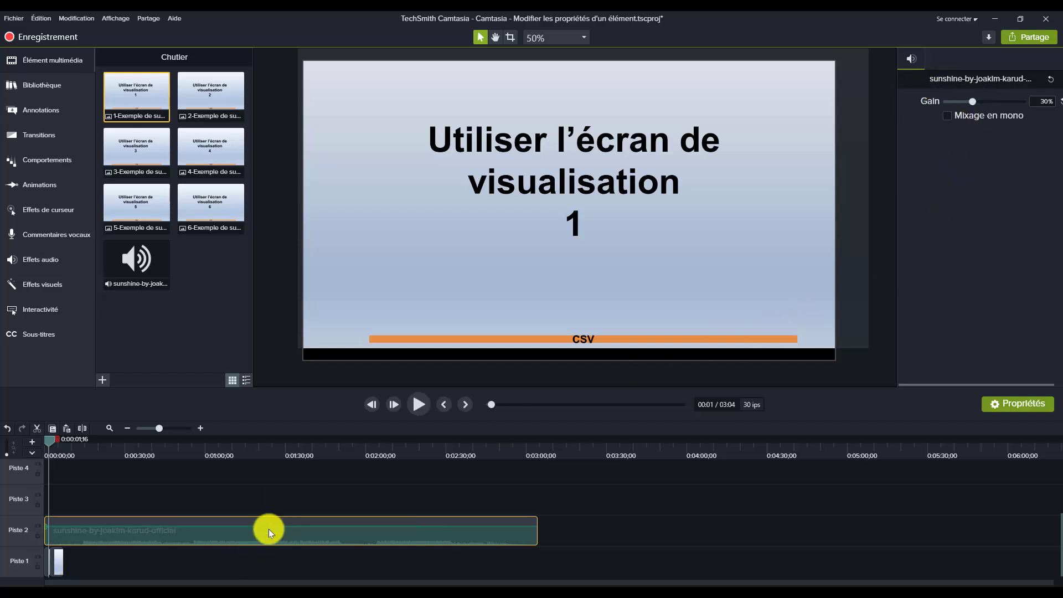
{"action": "left_click", "coordinate": [311, 491]}
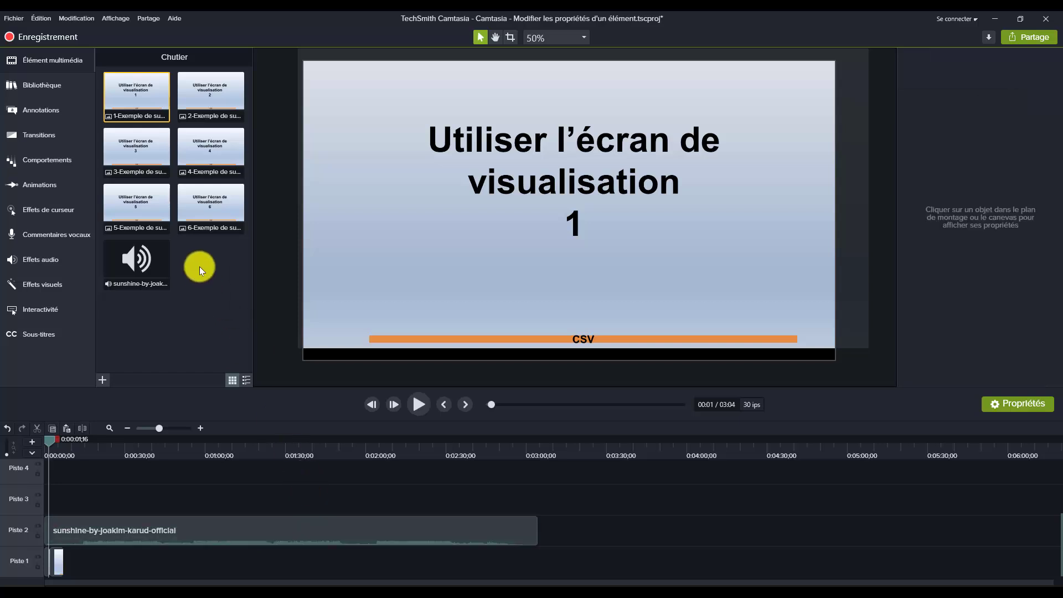
- Add the basic white rectangle callout to the canvas at 0:00:12;03, and move it off the visible canvas
{"action": "left_click", "coordinate": [49, 109]}
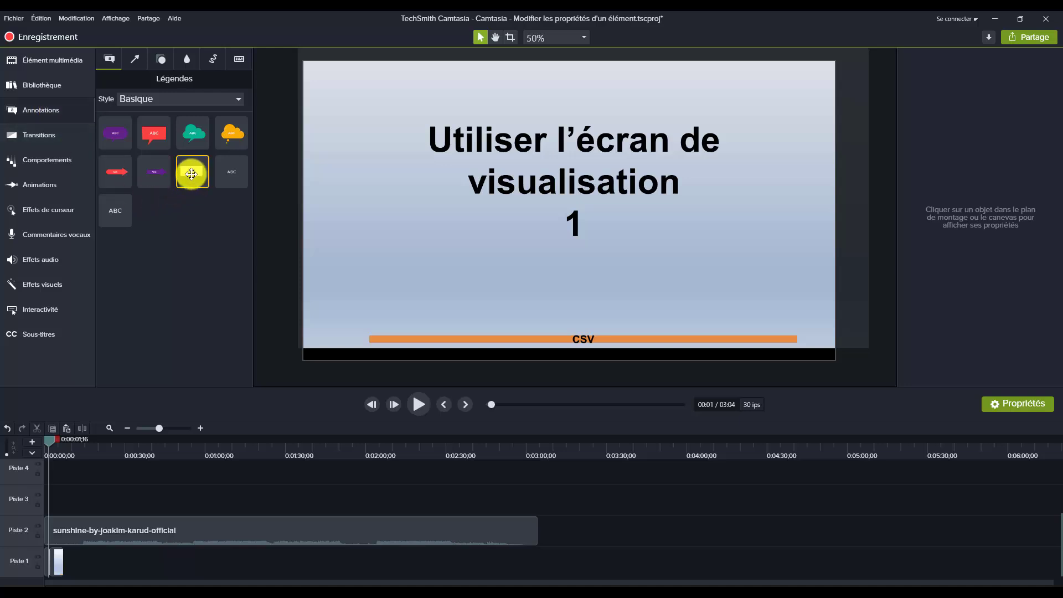
{"action": "left_click_drag", "start_coordinate": [49, 444], "coordinate": [77, 444]}
{"action": "left_click_drag", "start_coordinate": [182, 174], "coordinate": [553, 183]}
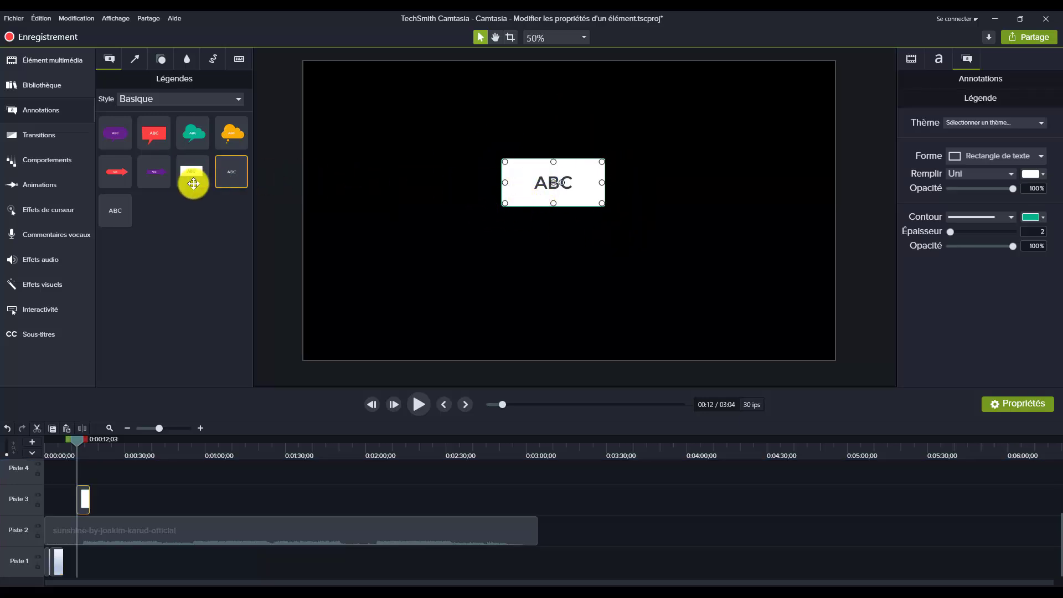
{"action": "left_click_drag", "start_coordinate": [531, 184], "coordinate": [187, 173]}
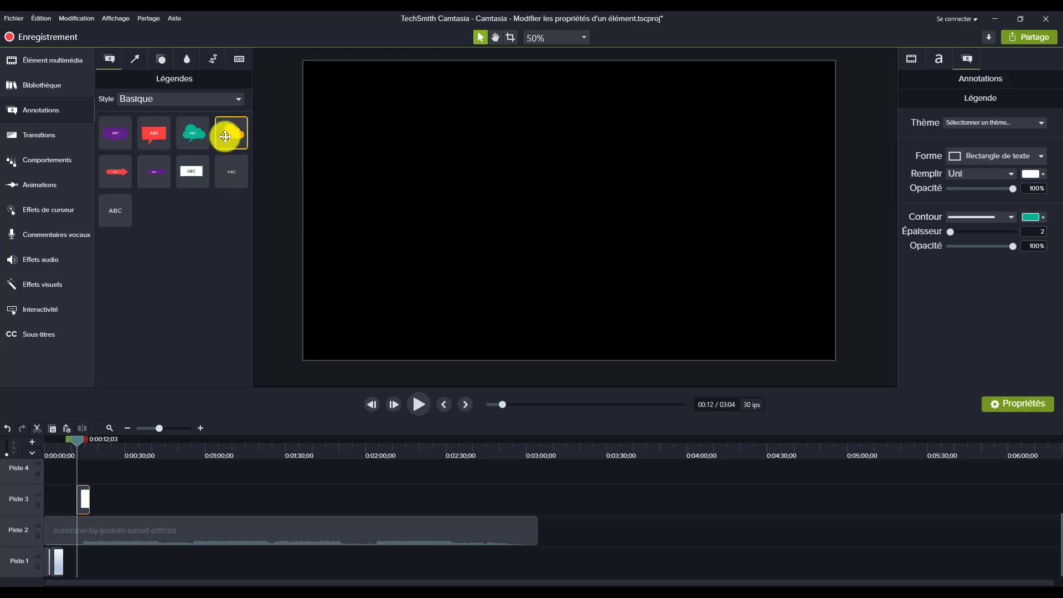
- Place the orange thought-bubble callout just right of the canvas centre and scale it to 133.3%
{"action": "left_click_drag", "start_coordinate": [224, 136], "coordinate": [604, 177]}
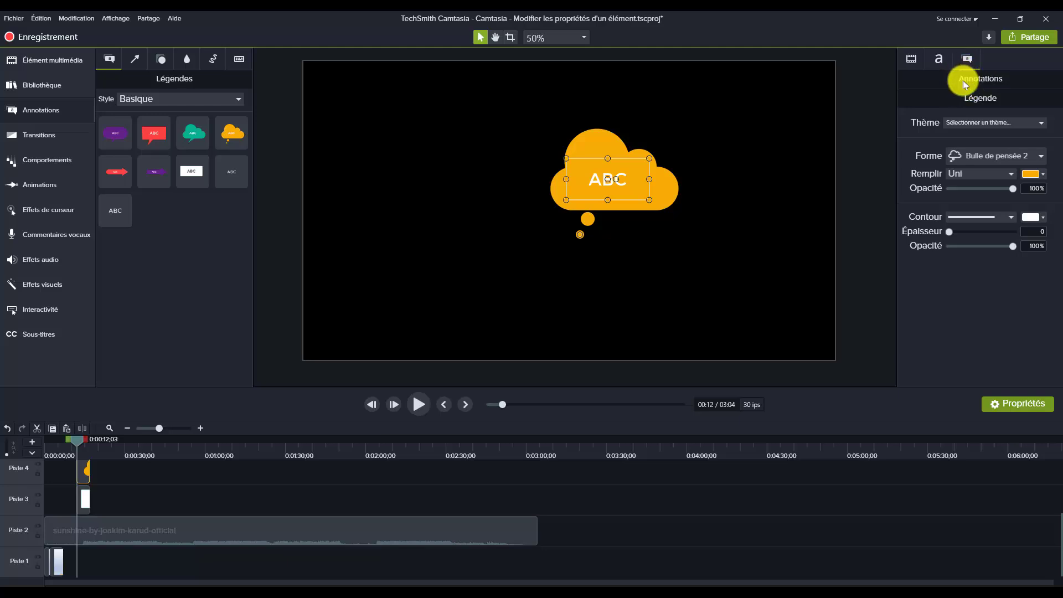
{"action": "double_click", "coordinate": [613, 178]}
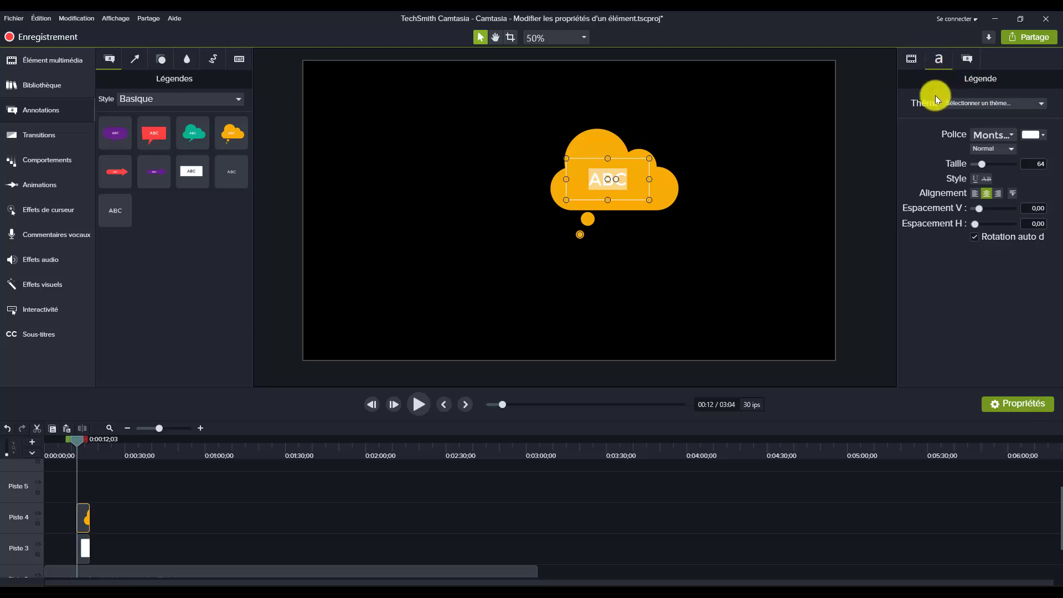
{"action": "left_click", "coordinate": [908, 60]}
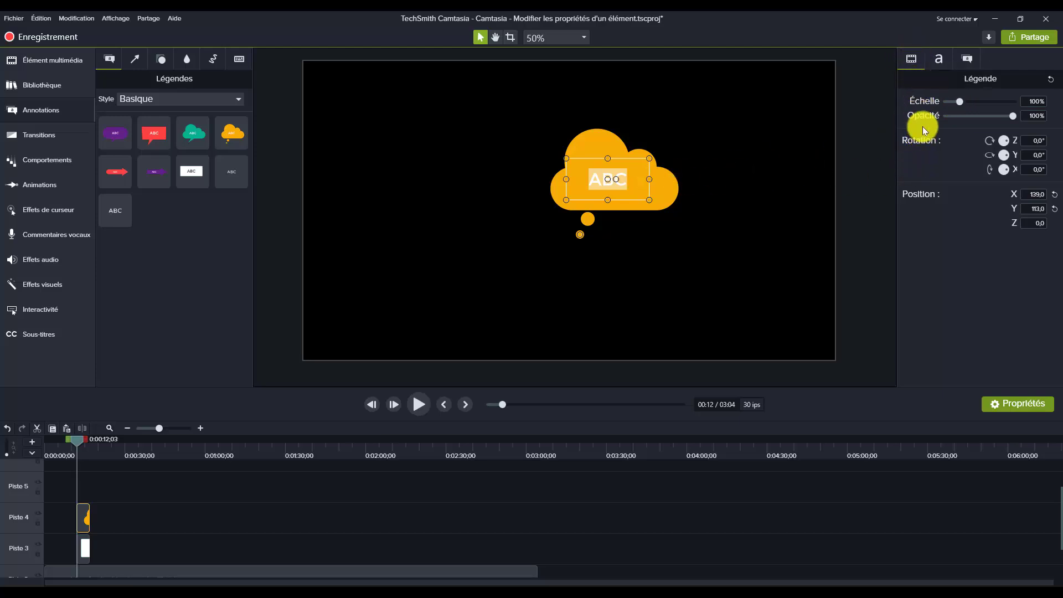
{"action": "left_click_drag", "start_coordinate": [958, 101], "coordinate": [1023, 124]}
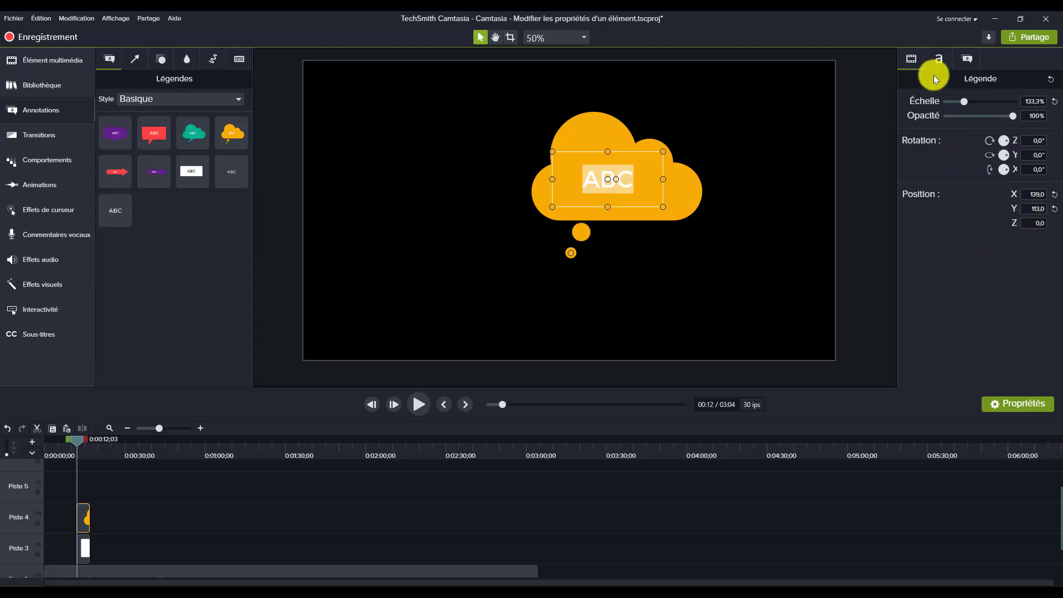
- Look through the available annotation themes and change the thought bubble's fill to bright green, #06F72E
{"action": "left_click", "coordinate": [966, 60]}
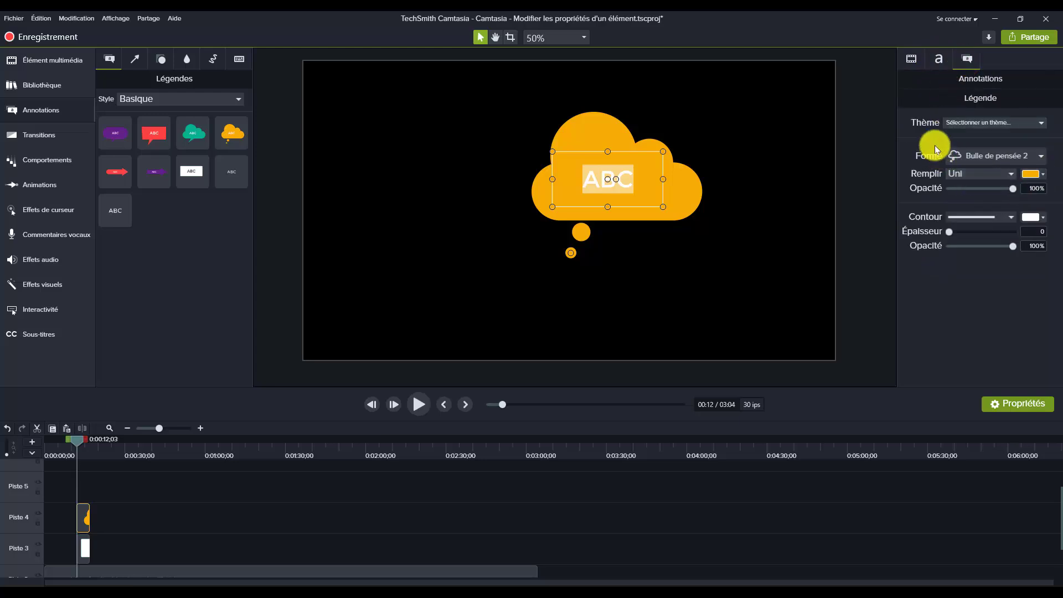
{"action": "left_click", "coordinate": [1042, 124]}
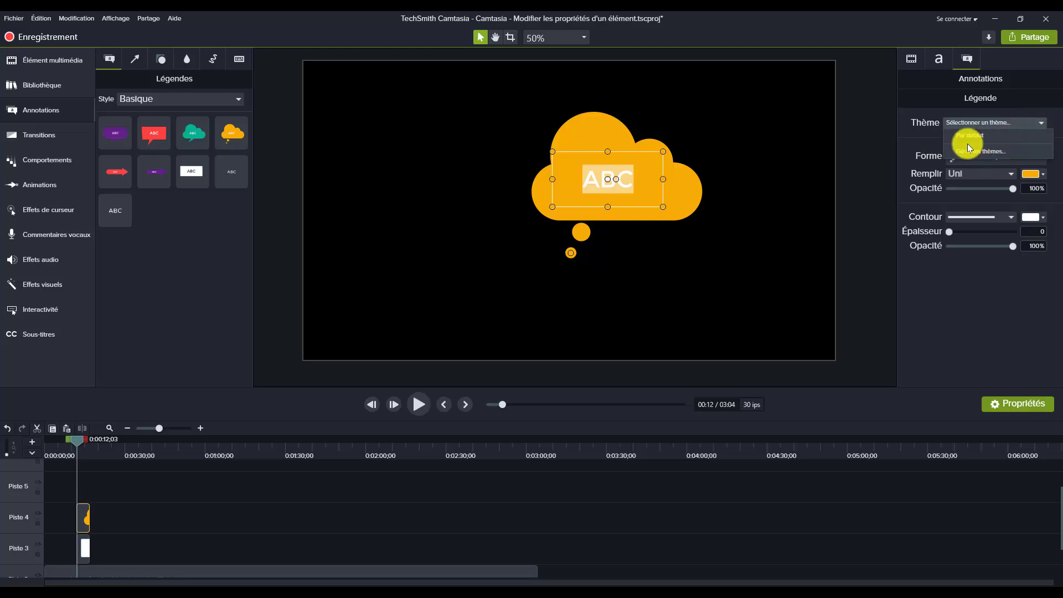
{"action": "left_click", "coordinate": [923, 145]}
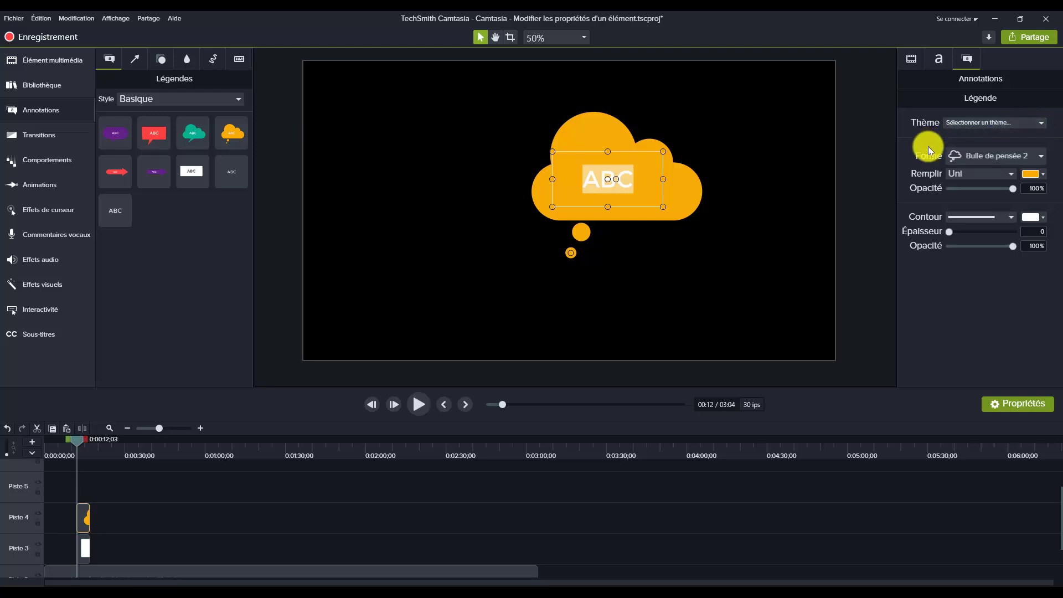
{"action": "left_click", "coordinate": [1043, 175]}
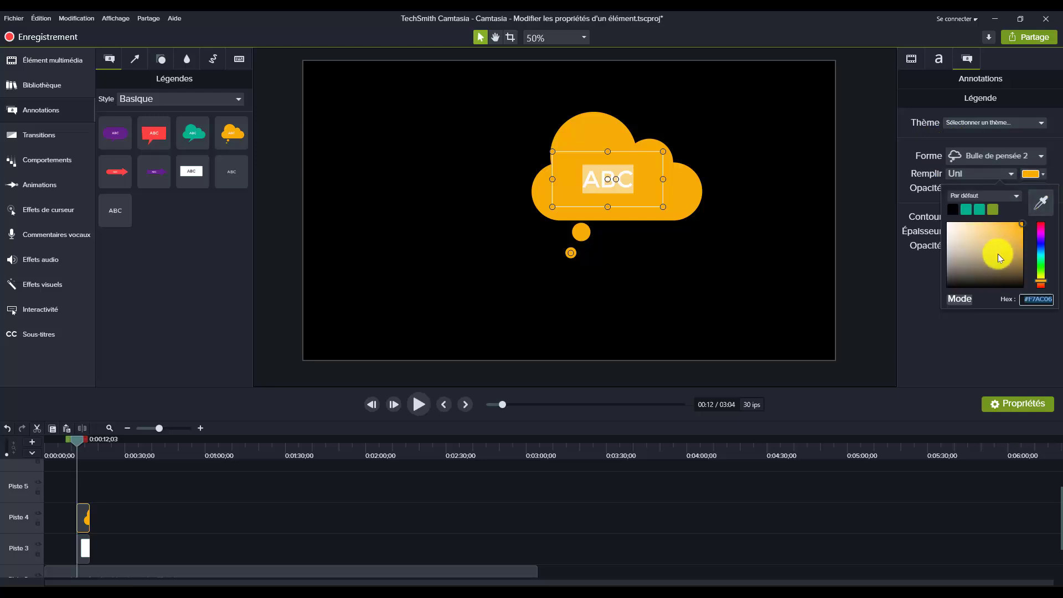
{"action": "left_click", "coordinate": [1042, 265]}
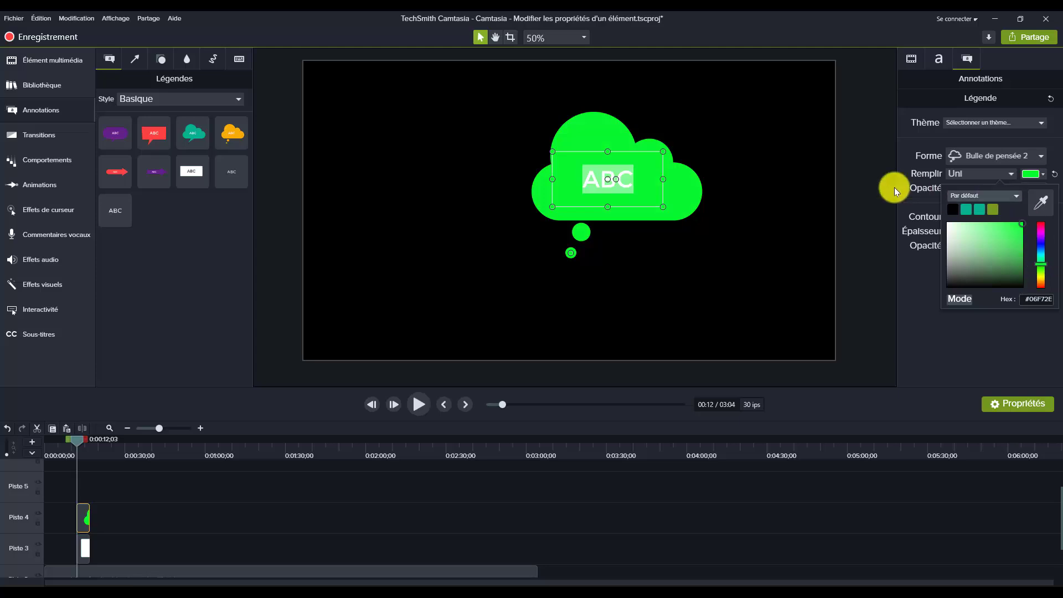
{"action": "left_click", "coordinate": [880, 186]}
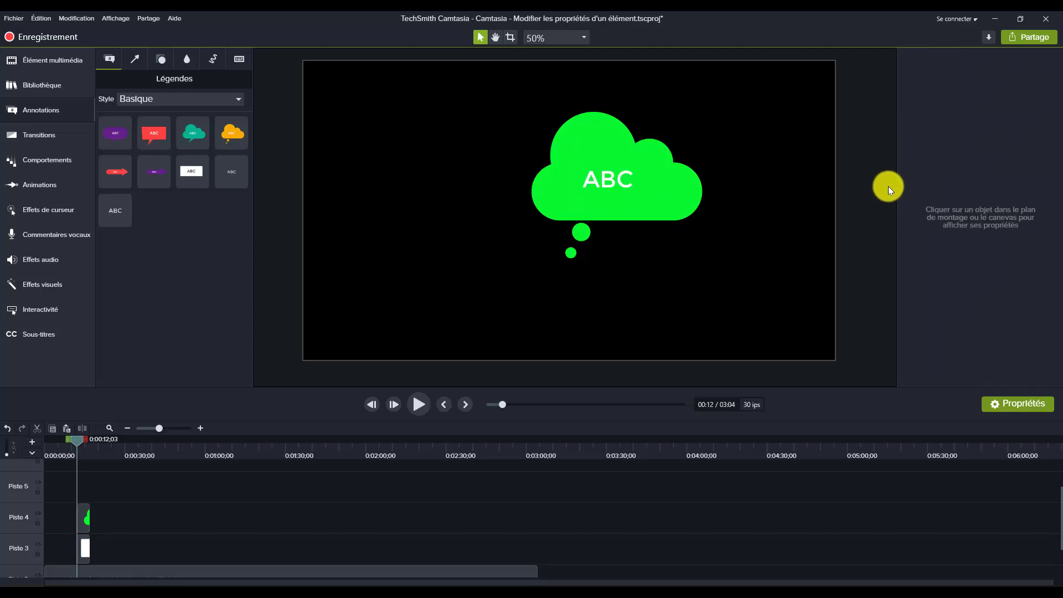
- Set the thought bubble's solid fill colour to yellow, #F7D206
{"action": "left_click", "coordinate": [651, 183]}
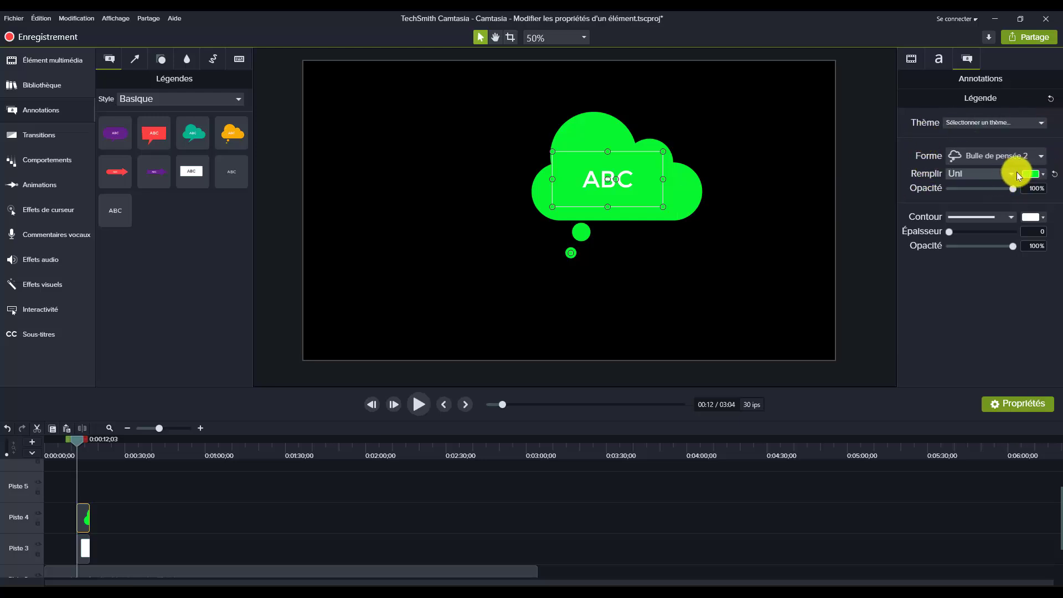
{"action": "left_click", "coordinate": [1035, 174]}
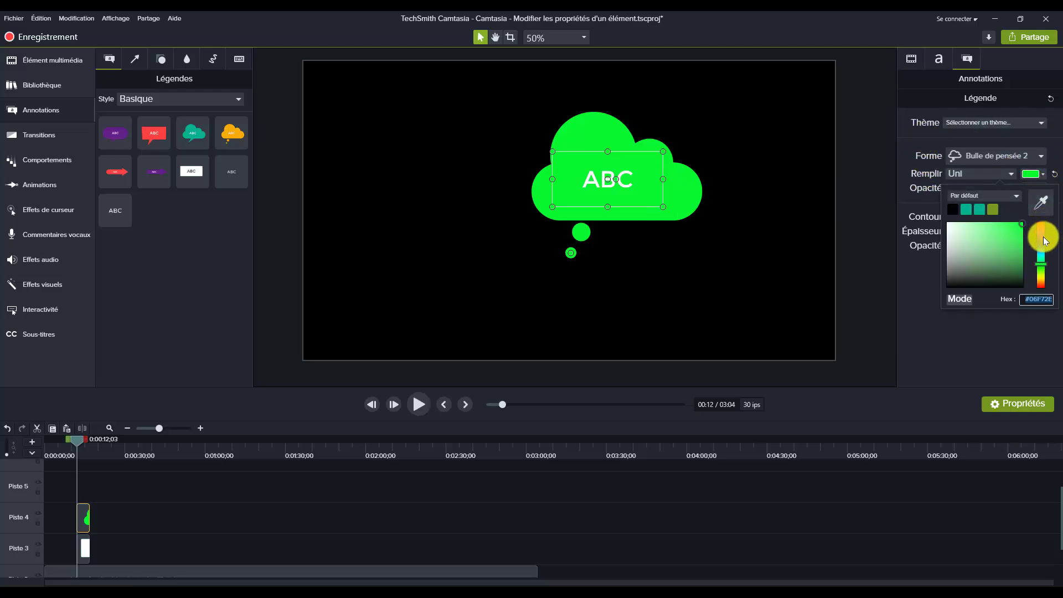
{"action": "left_click", "coordinate": [1040, 282]}
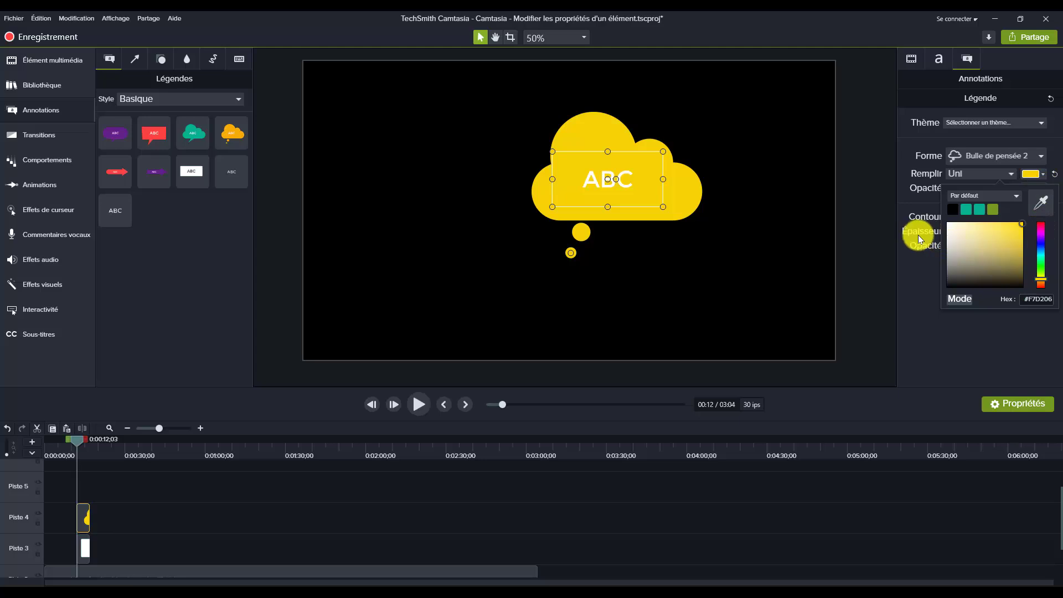
{"action": "left_click", "coordinate": [923, 247]}
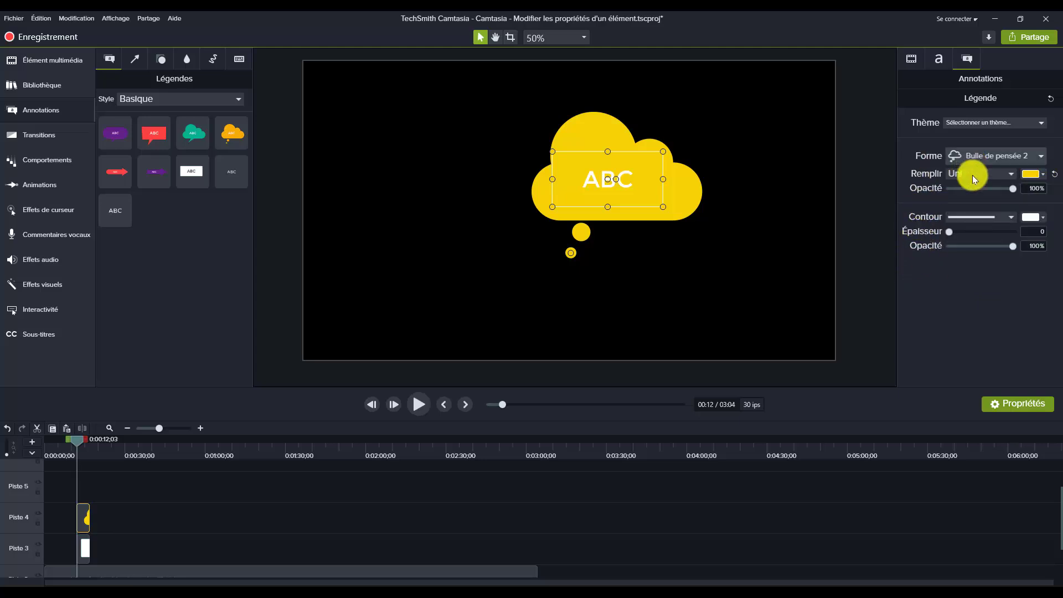
- Switch the thought bubble's outline to the dotted style, and return it to a solid line
{"action": "left_click", "coordinate": [1012, 221]}
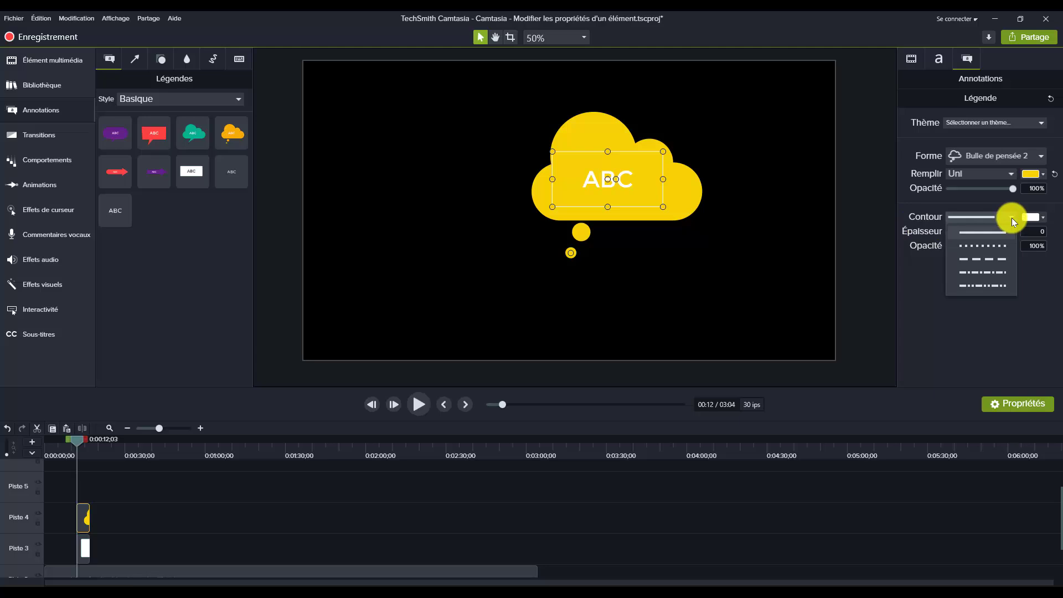
{"action": "left_click", "coordinate": [984, 247]}
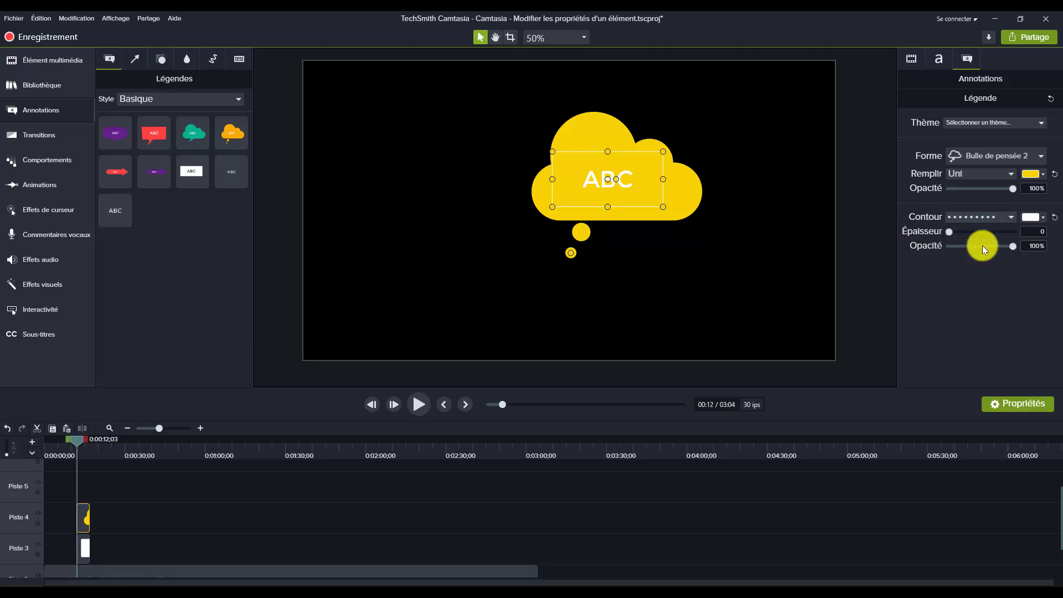
{"action": "left_click", "coordinate": [737, 222]}
{"action": "left_click", "coordinate": [612, 194]}
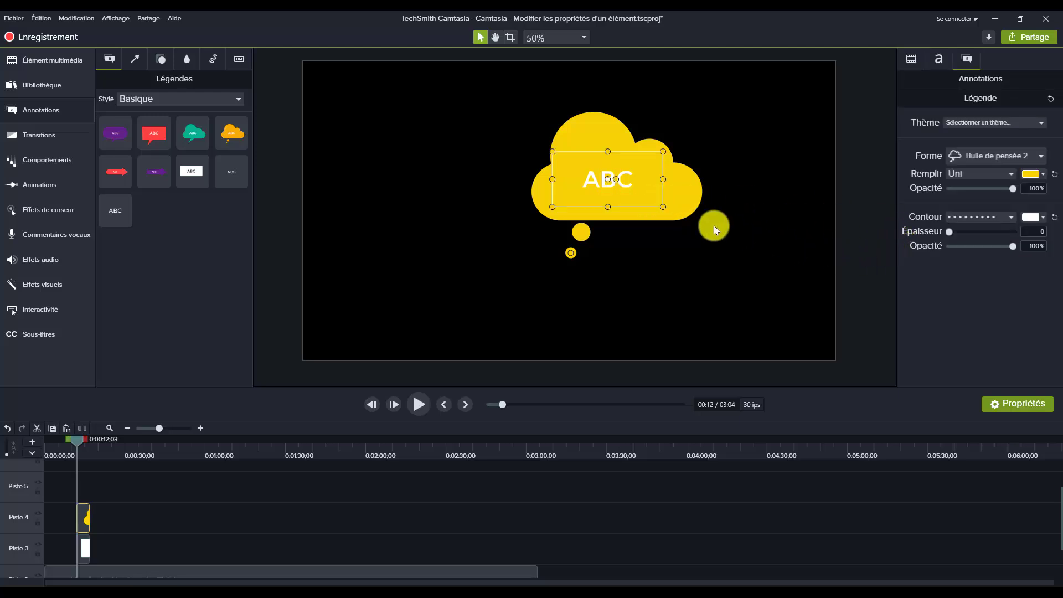
{"action": "left_click", "coordinate": [1013, 218]}
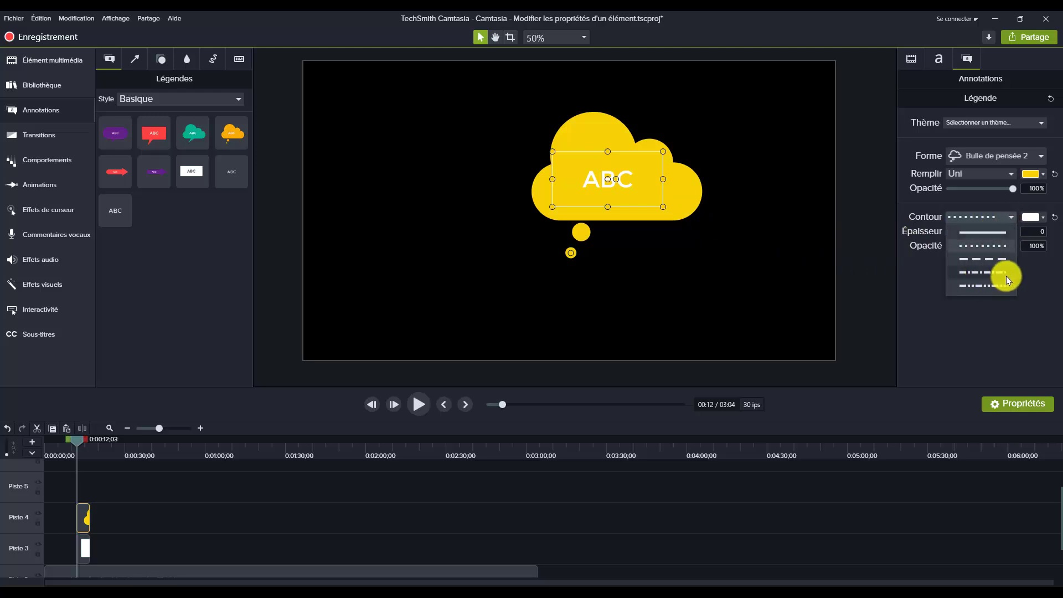
{"action": "left_click", "coordinate": [982, 232]}
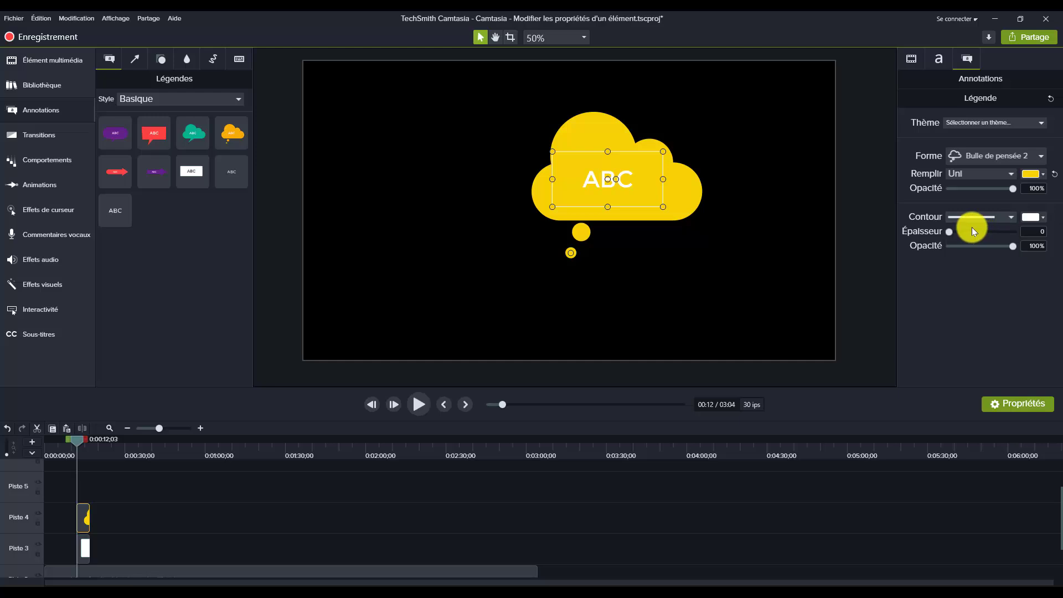
- Give the thought bubble a red outline, #D72323, with a thickness of 36
{"action": "left_click", "coordinate": [1041, 221]}
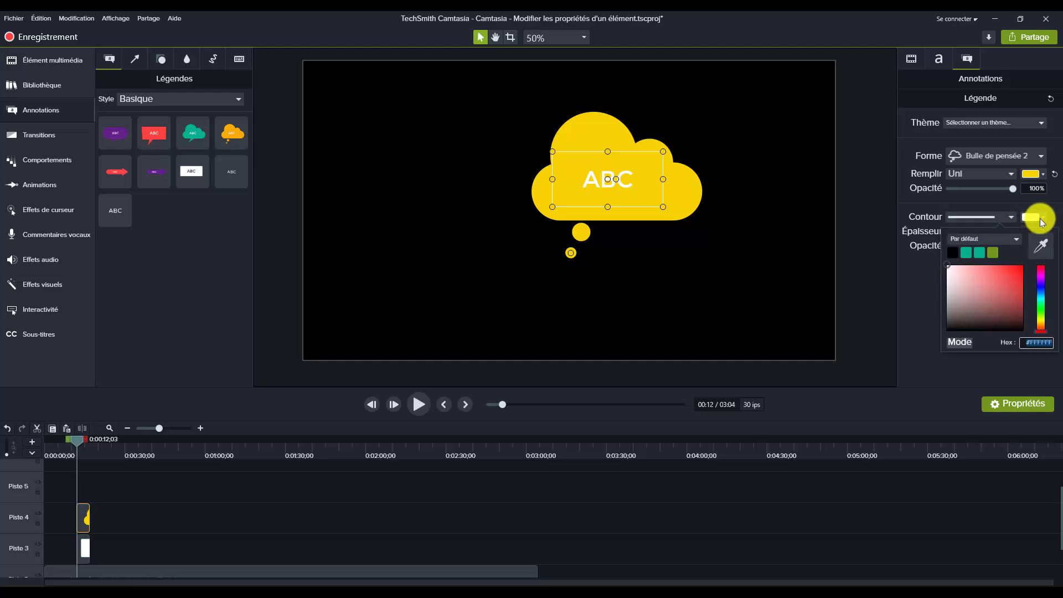
{"action": "left_click", "coordinate": [1011, 276]}
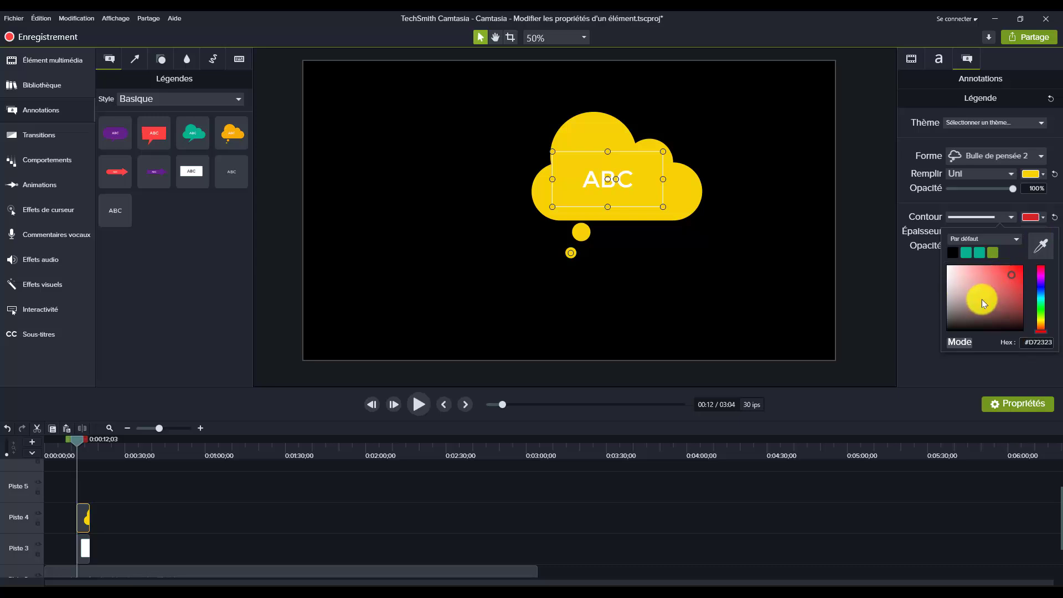
{"action": "left_click", "coordinate": [907, 290]}
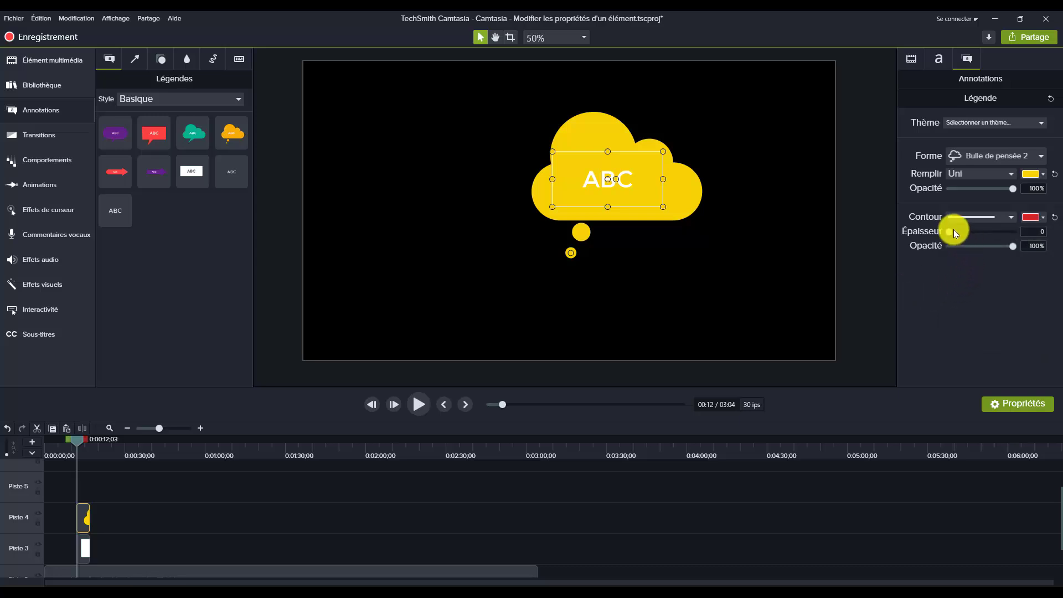
{"action": "left_click_drag", "start_coordinate": [954, 233], "coordinate": [971, 233]}
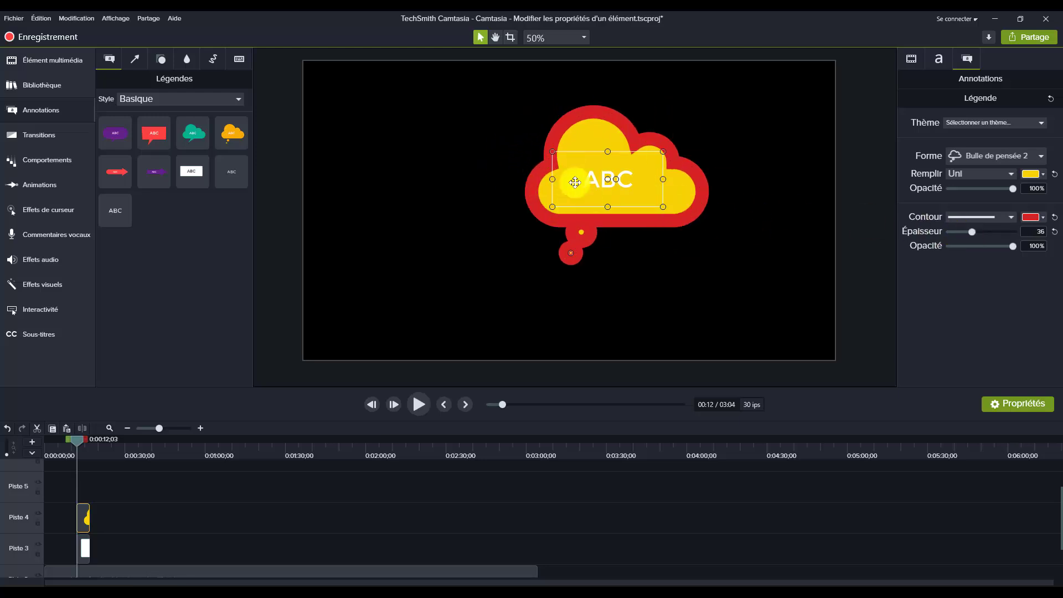
{"action": "left_click", "coordinate": [750, 244]}
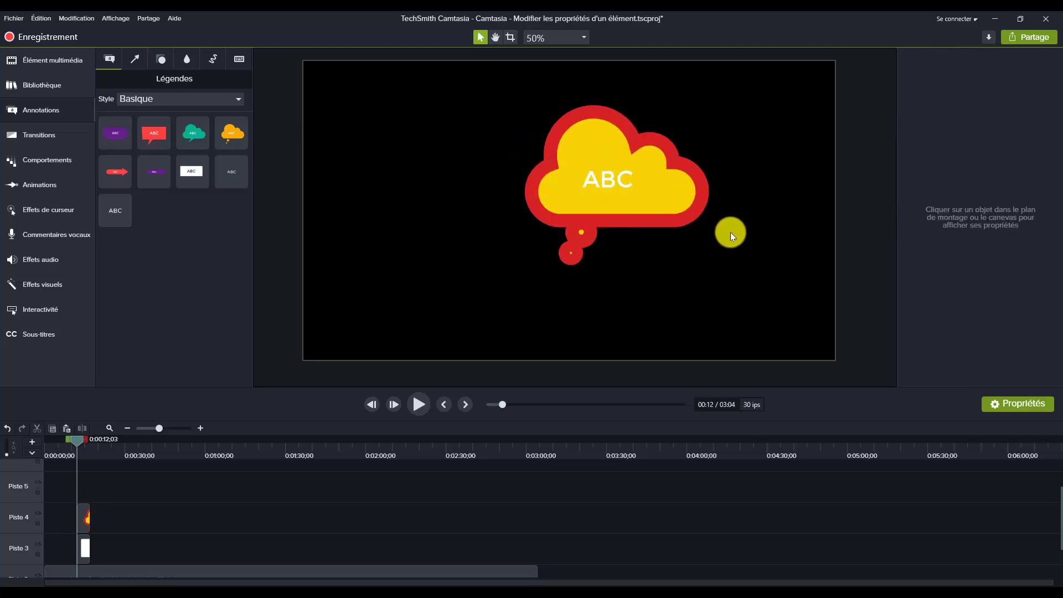
- Reduce the opacity of the thought bubble's outline to 58%
{"action": "left_click", "coordinate": [607, 192]}
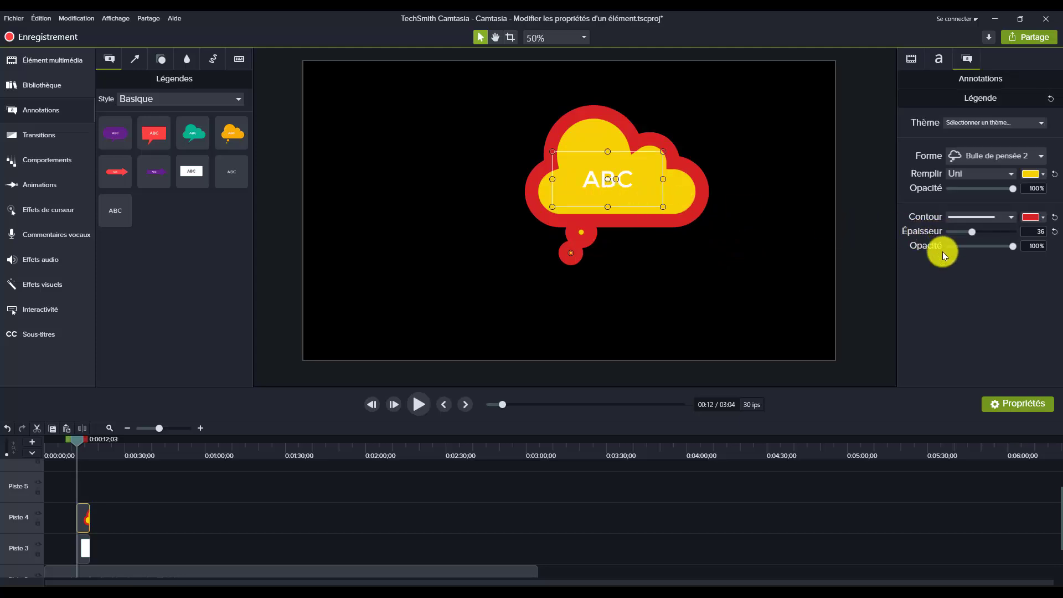
{"action": "left_click_drag", "start_coordinate": [1012, 246], "coordinate": [984, 248]}
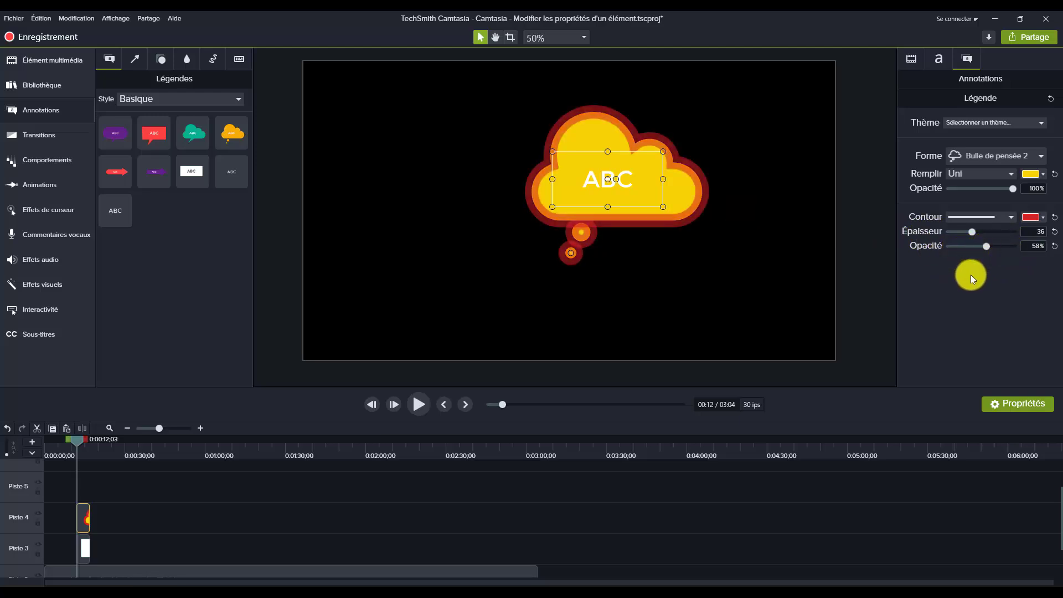
{"action": "left_click", "coordinate": [742, 202]}
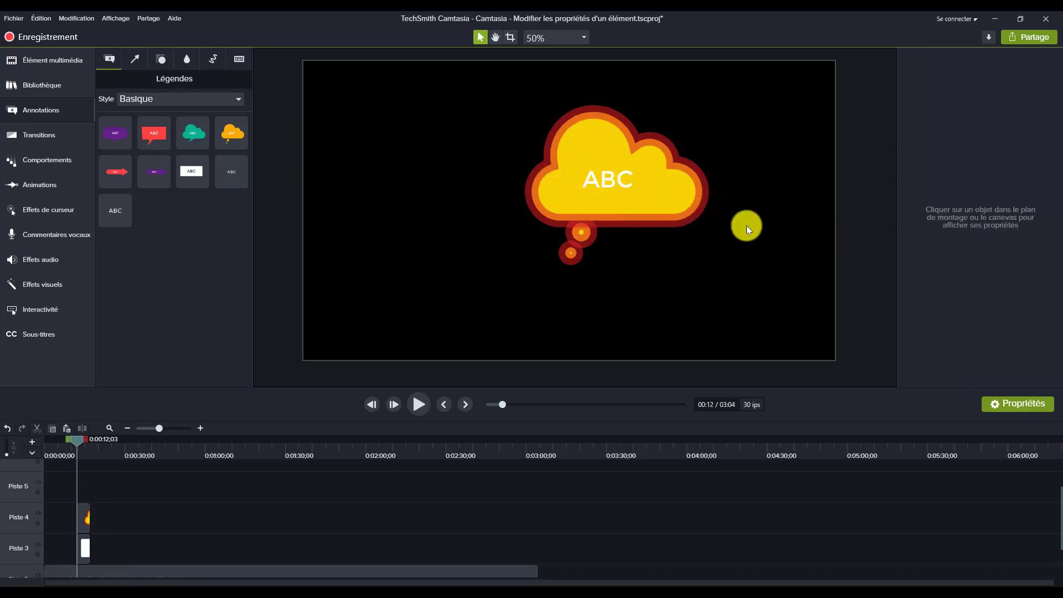
{"action": "left_click", "coordinate": [673, 197]}
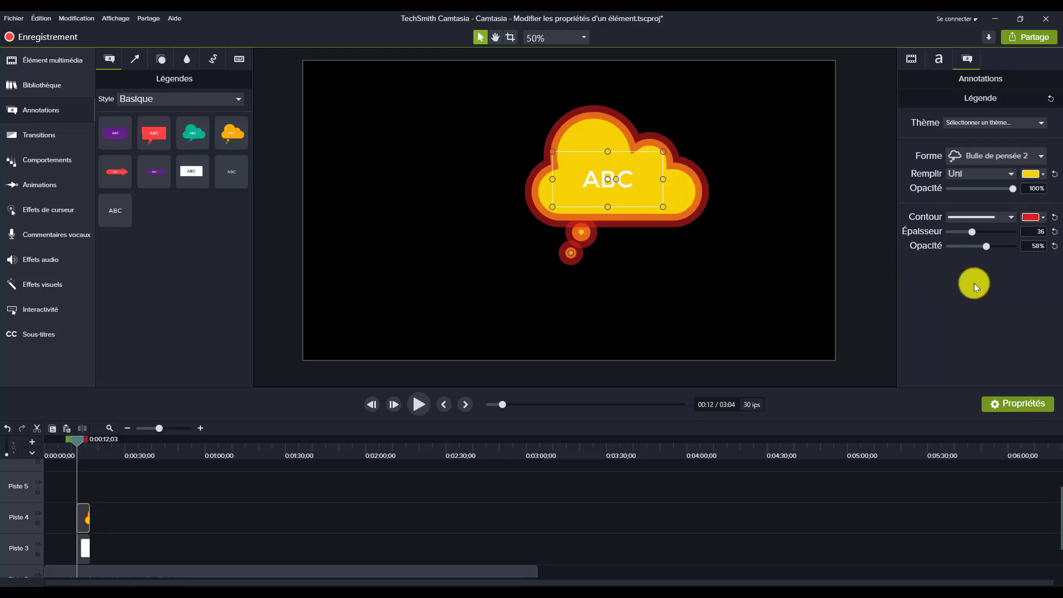
- Hide the properties of the selected thought bubble and show them again
{"action": "left_click", "coordinate": [994, 402]}
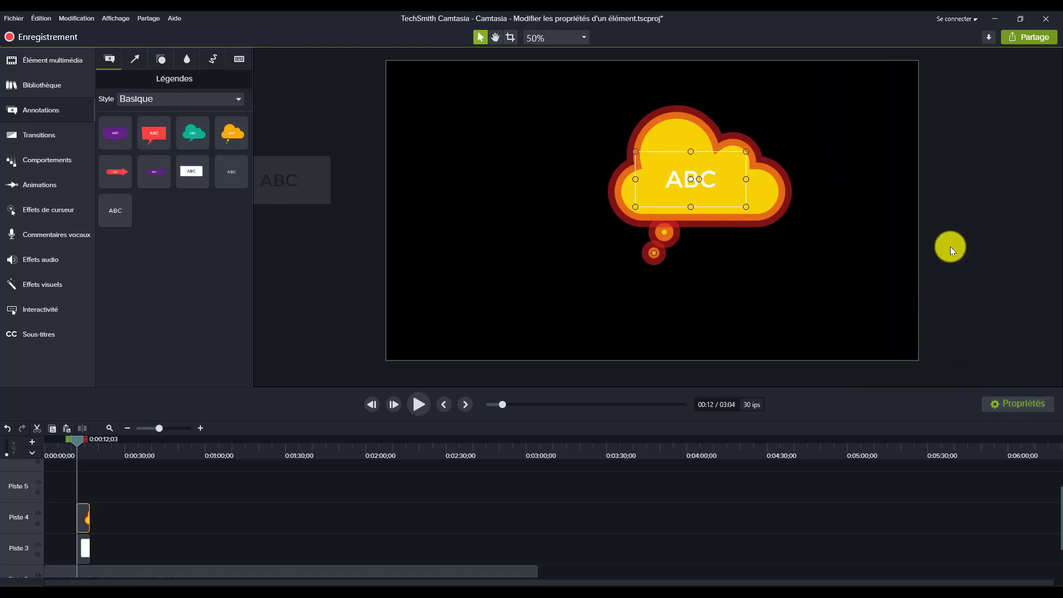
{"action": "left_click", "coordinate": [993, 403]}
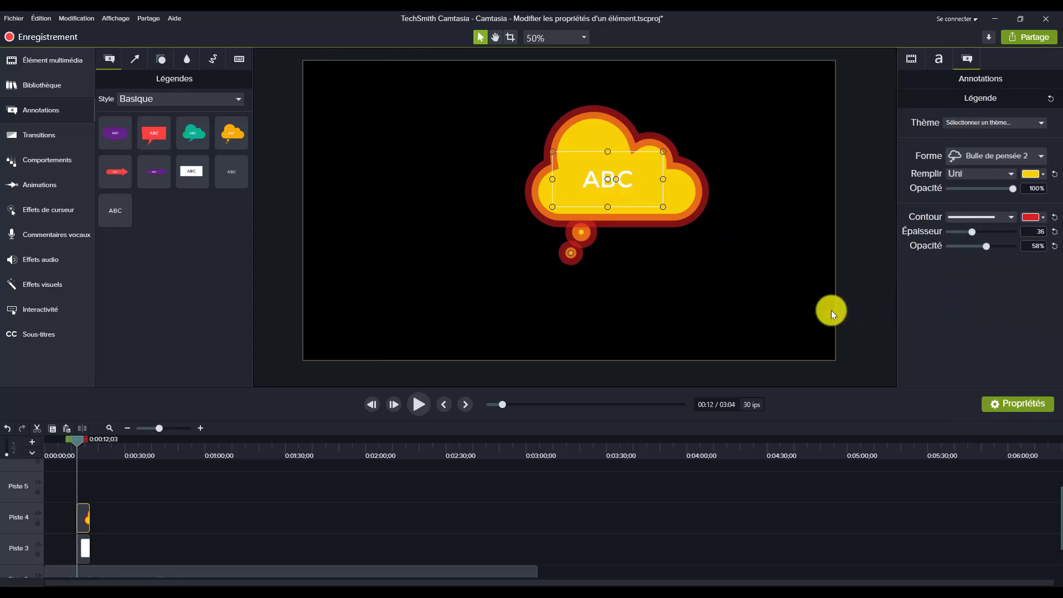
- Compare the properties available for the image on Piste 1, the text rectangle on Piste 3 and the music clip on Piste 2
{"action": "left_click_drag", "start_coordinate": [74, 440], "coordinate": [78, 441]}
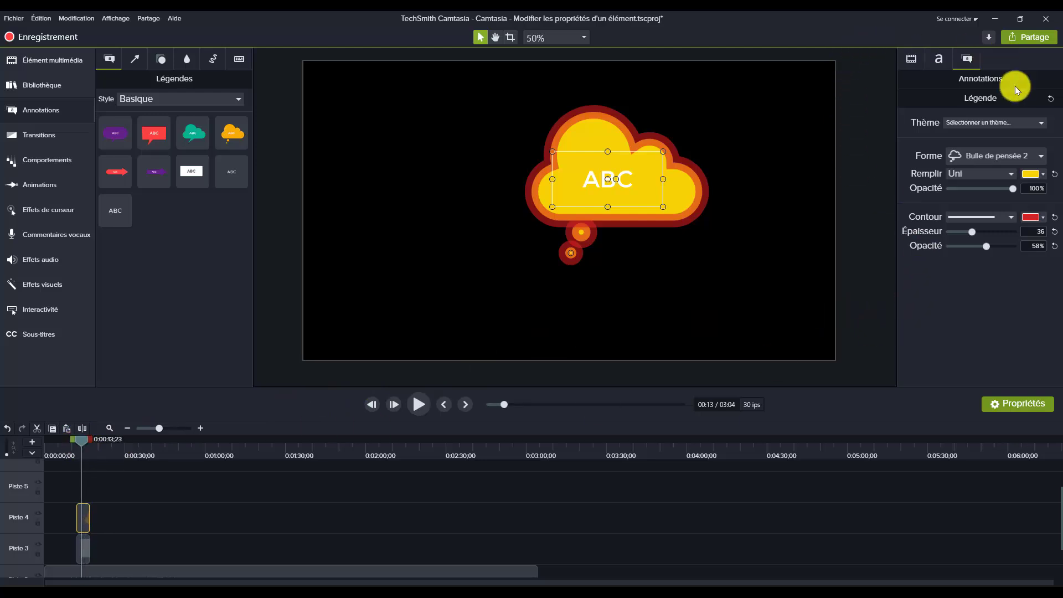
{"action": "scroll", "coordinate": [270, 529], "scroll_direction": "down", "scroll_amount": 2}
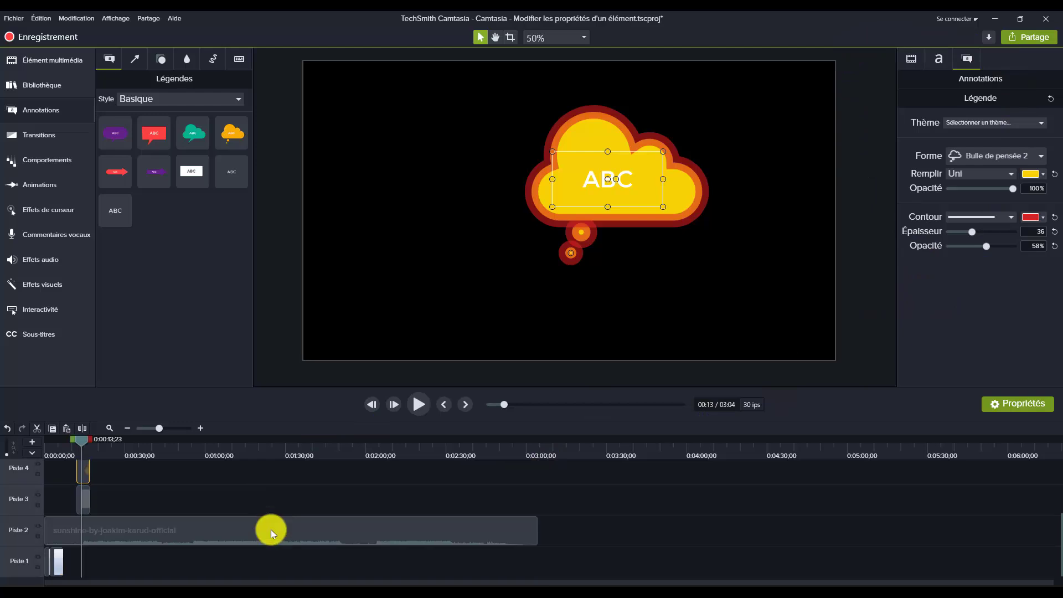
{"action": "left_click", "coordinate": [54, 561]}
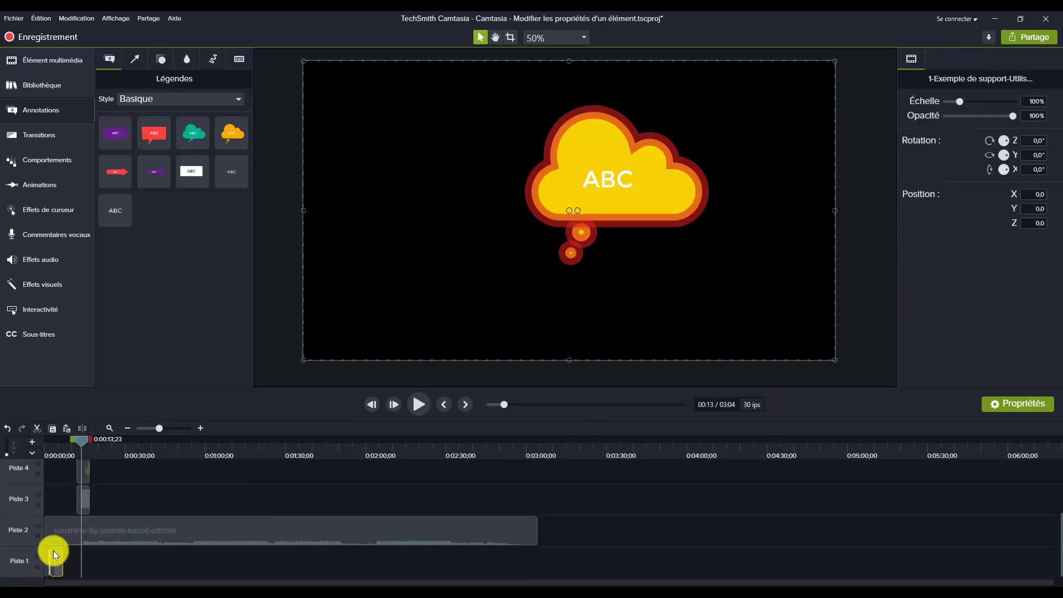
{"action": "left_click", "coordinate": [54, 437]}
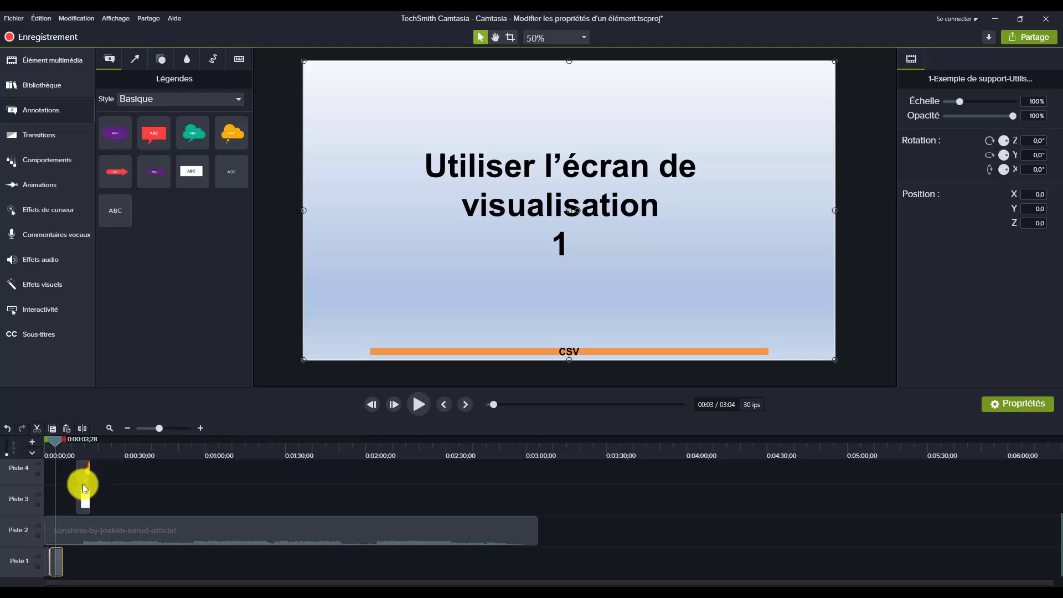
{"action": "left_click", "coordinate": [79, 501]}
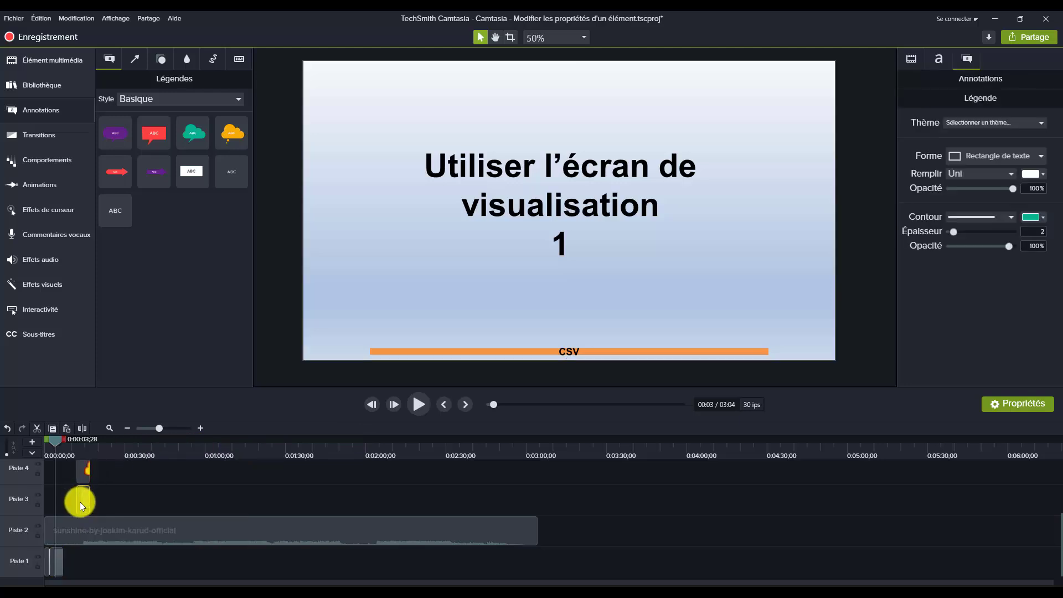
{"action": "left_click", "coordinate": [84, 437]}
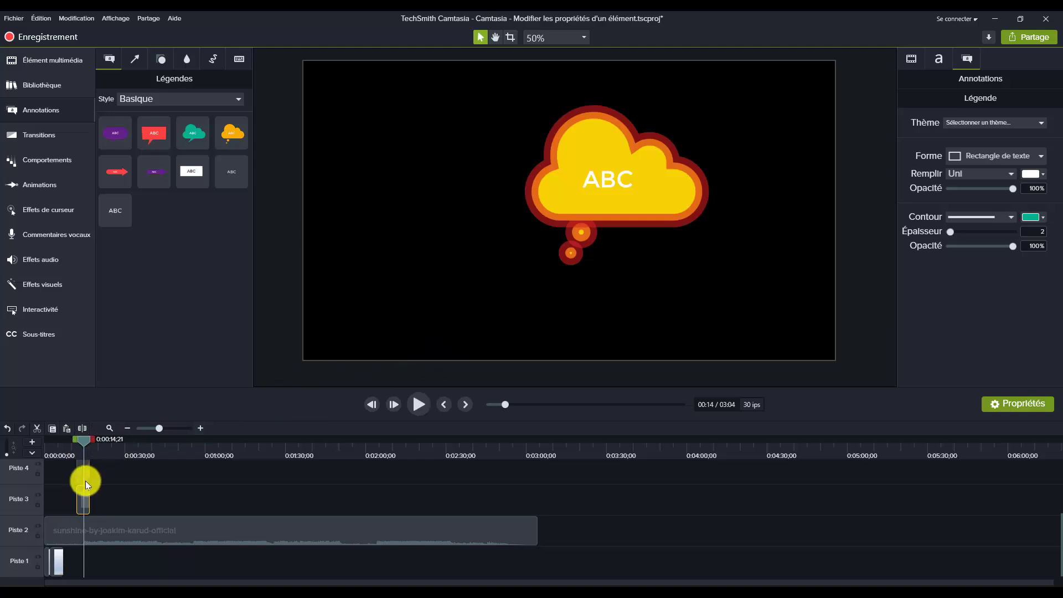
{"action": "left_click", "coordinate": [124, 525]}
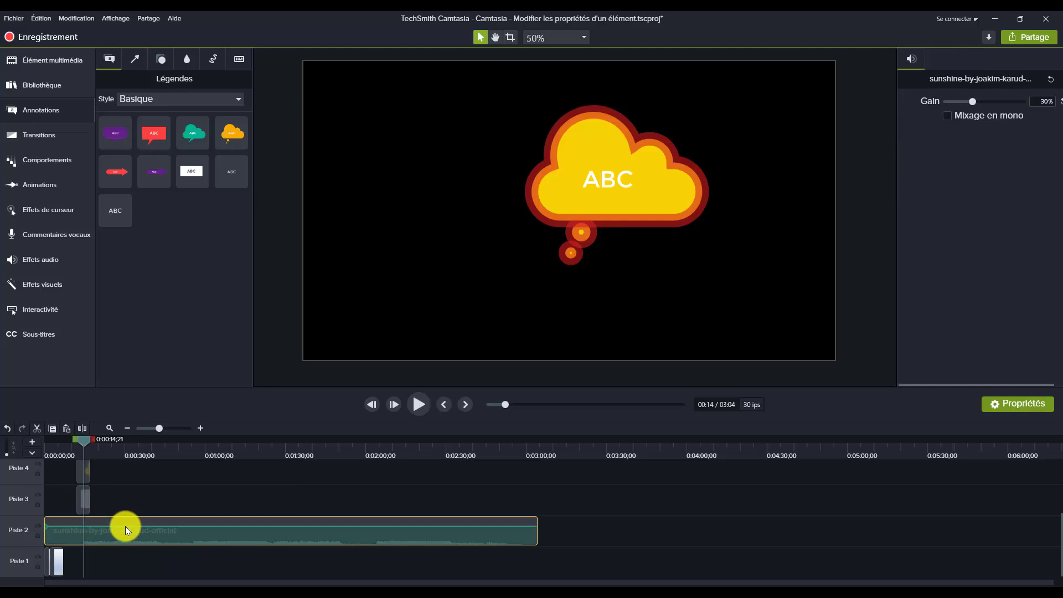